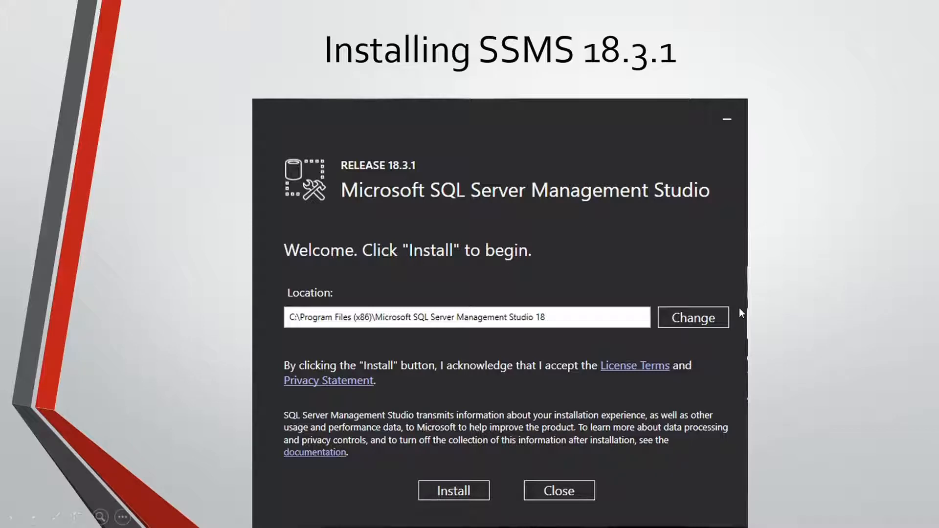
click(554, 247)
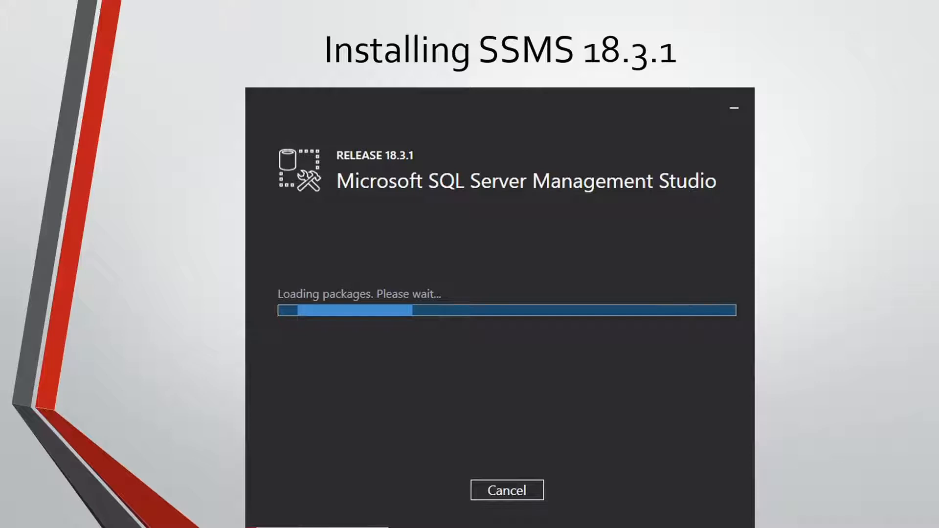
key(Right)
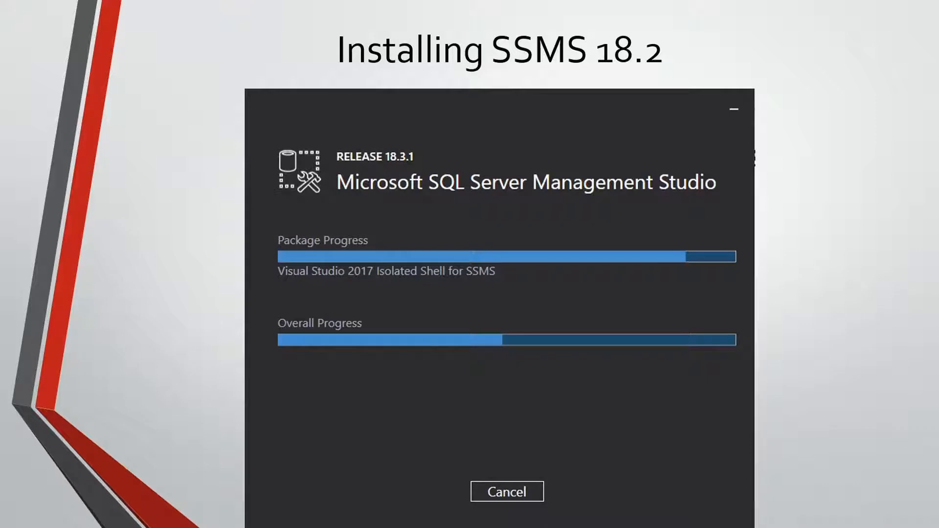
key(Right)
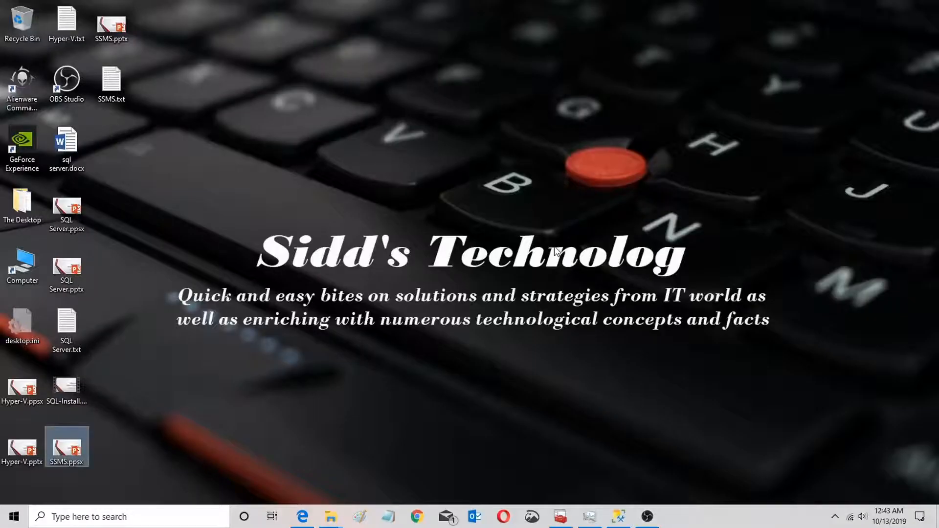
Launch SQL Server Management Studio with the run command ssms and start a new Database Engine connection.
key(super+r)
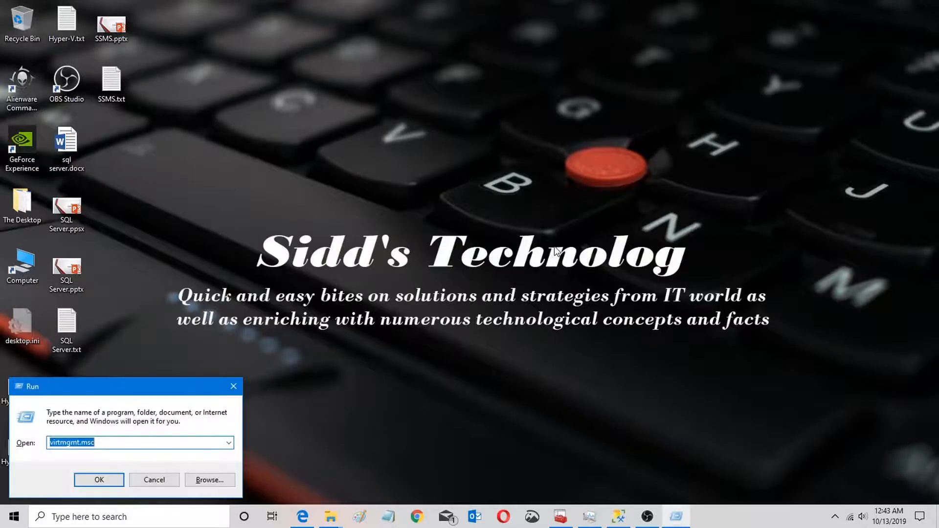
text(ssms)
key(Return)
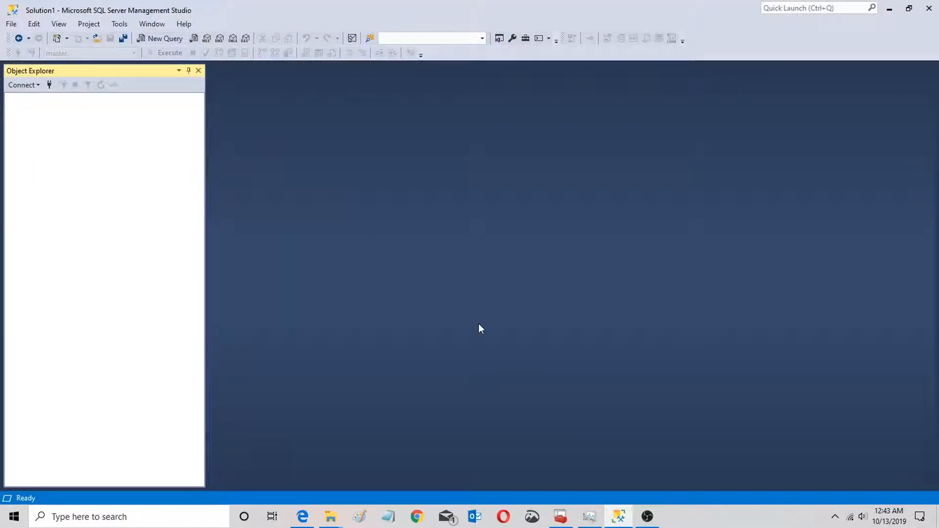
click(48, 89)
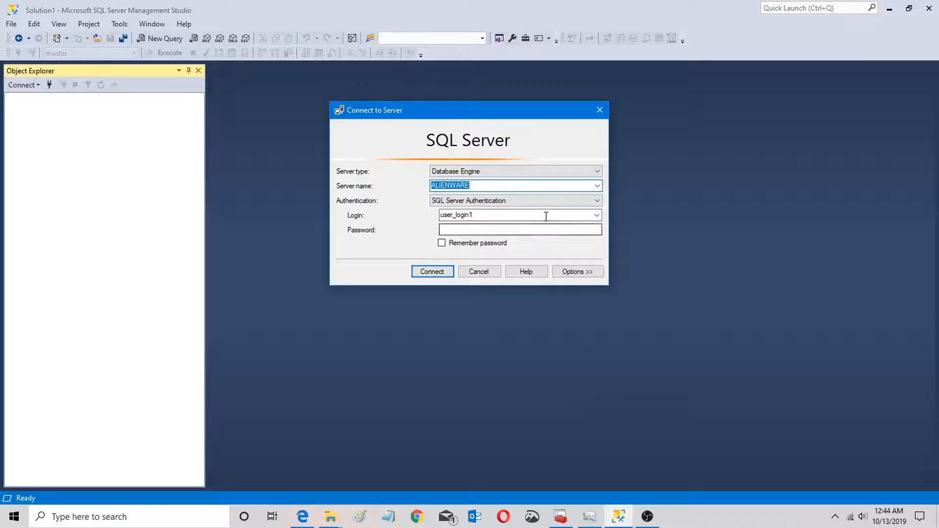
Compare the login fields for Windows Authentication and SQL Server Authentication, leaving SQL Server Authentication selected.
click(511, 201)
click(509, 211)
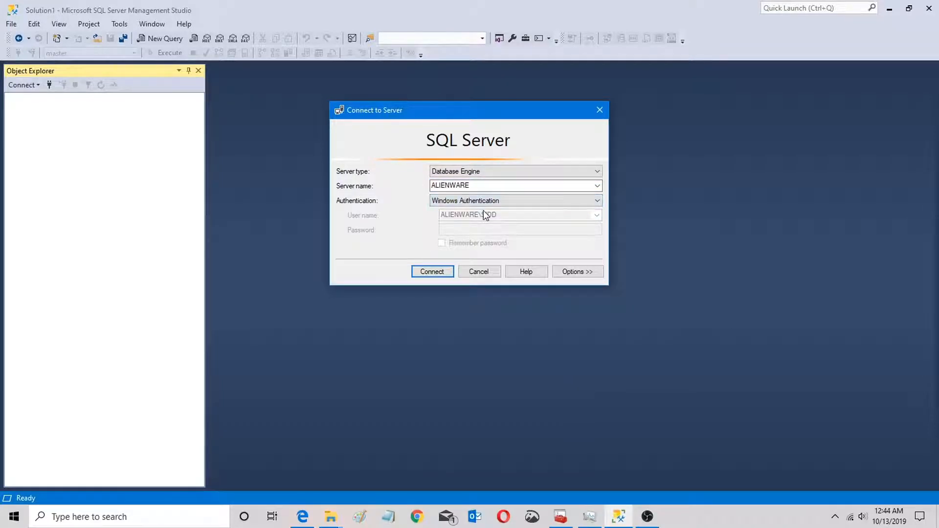
click(504, 201)
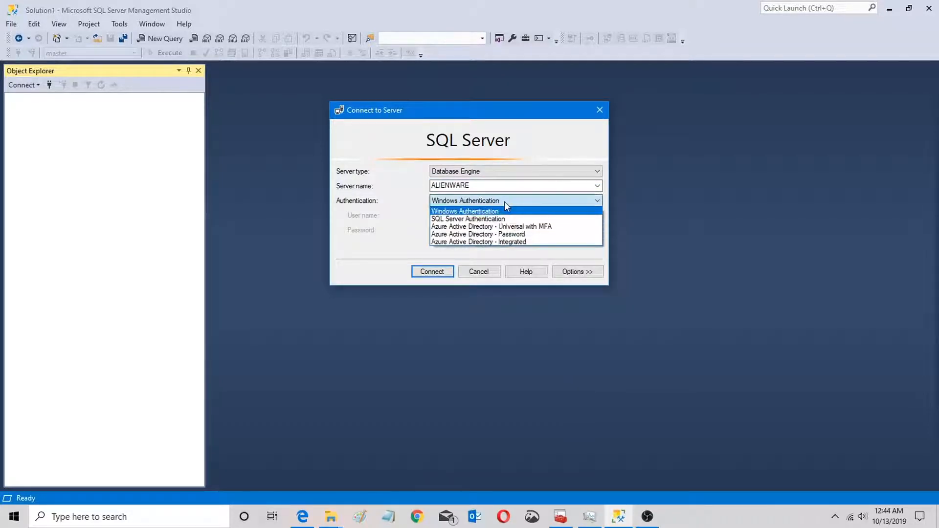
click(519, 226)
click(522, 203)
click(512, 212)
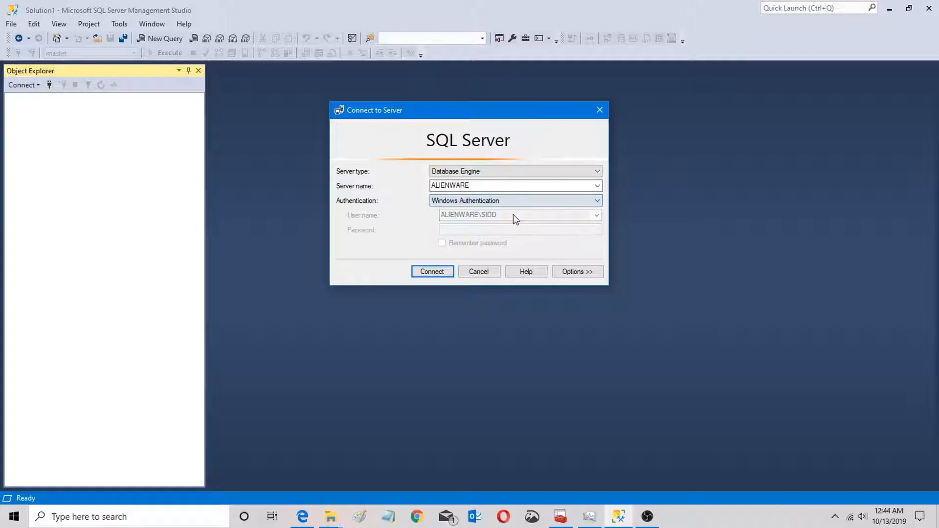
click(518, 201)
click(517, 218)
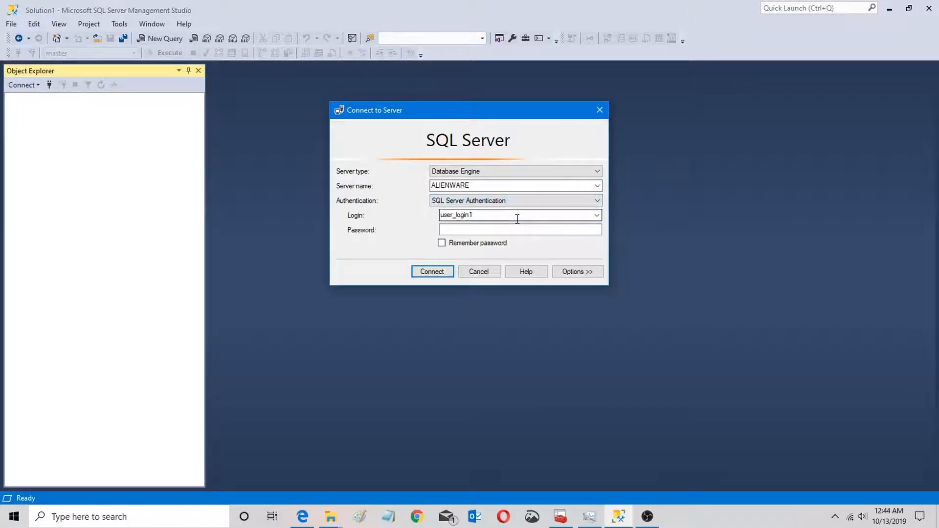
click(542, 200)
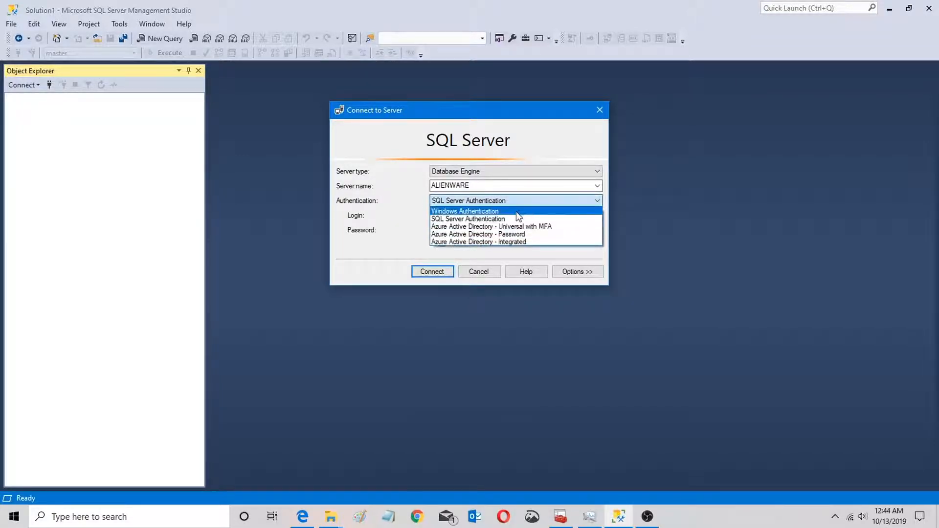
click(516, 211)
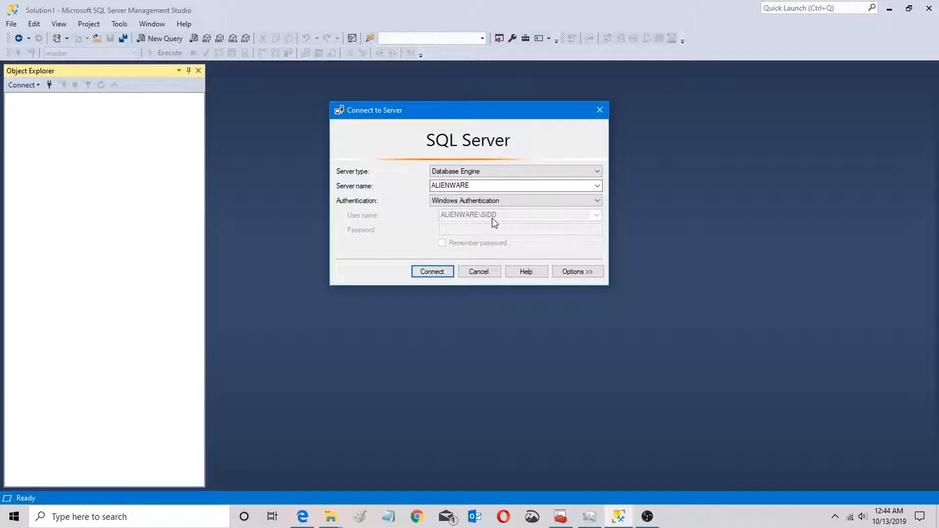
click(523, 200)
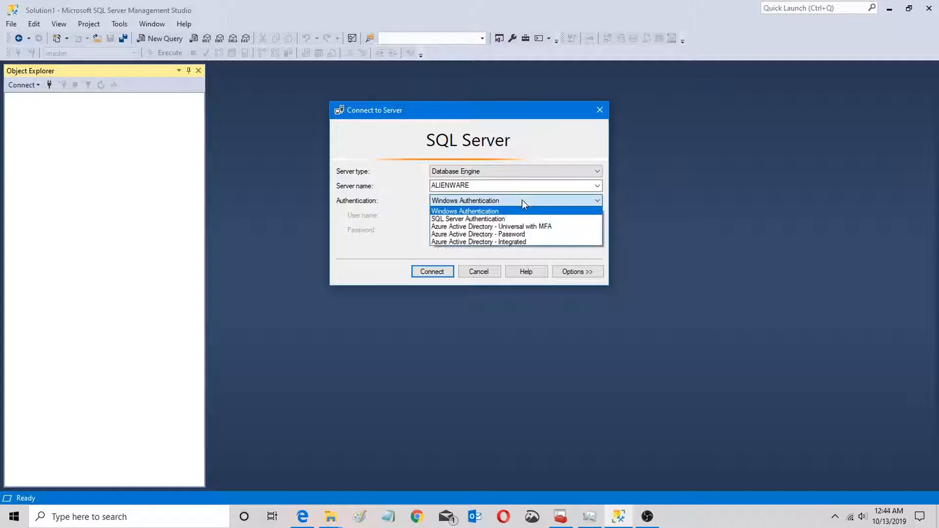
click(502, 215)
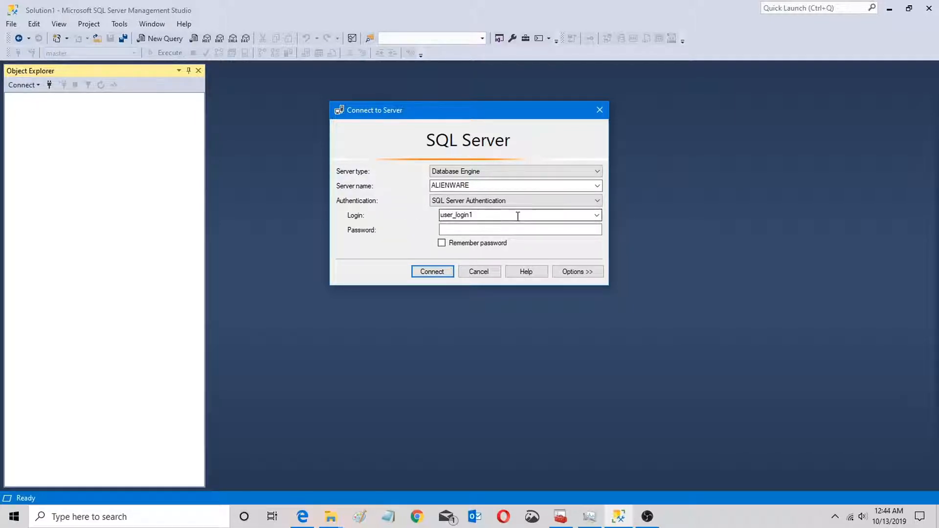
Try the login formats server\user1 and domain\user1 for SQL Server Authentication and clear the login.
double_click(471, 215)
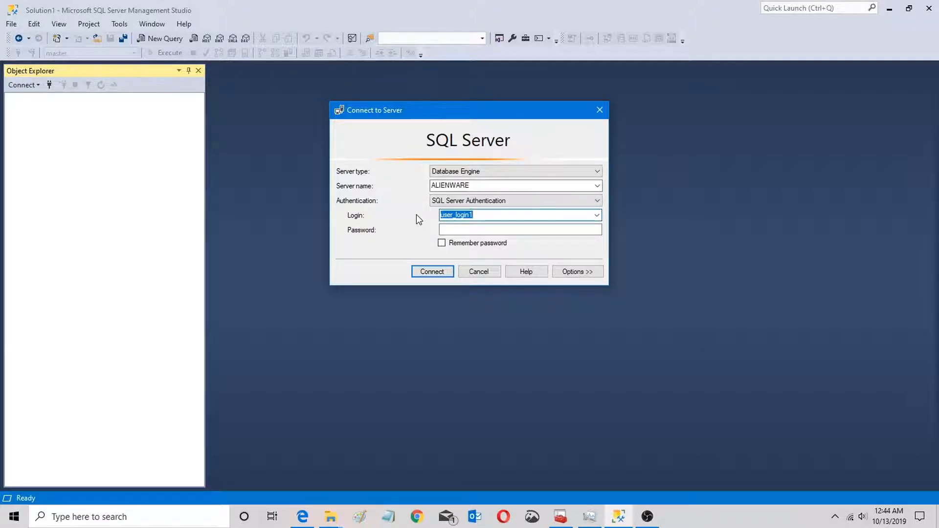
text(user)
key(BackSpace)
key(BackSpace)
key(BackSpace)
key(BackSpace)
text(server\user1)
key(BackSpace)
key(BackSpace)
key(BackSpace)
key(BackSpace)
key(BackSpace)
key(BackSpace)
key(BackSpace)
key(BackSpace)
key(BackSpace)
key(BackSpace)
key(BackSpace)
key(BackSpace)
text(domain\user1)
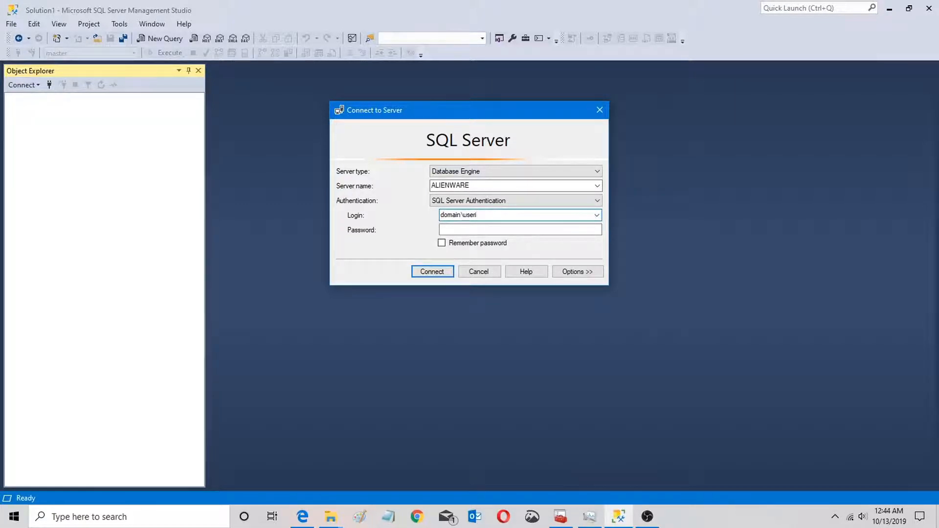
key(BackSpace)
key(BackSpace)
key(BackSpace)
key(BackSpace)
key(BackSpace)
key(BackSpace)
key(BackSpace)
key(BackSpace)
key(BackSpace)
key(BackSpace)
key(BackSpace)
key(BackSpace)
Set the connection's authentication method to Windows Authentication.
click(495, 201)
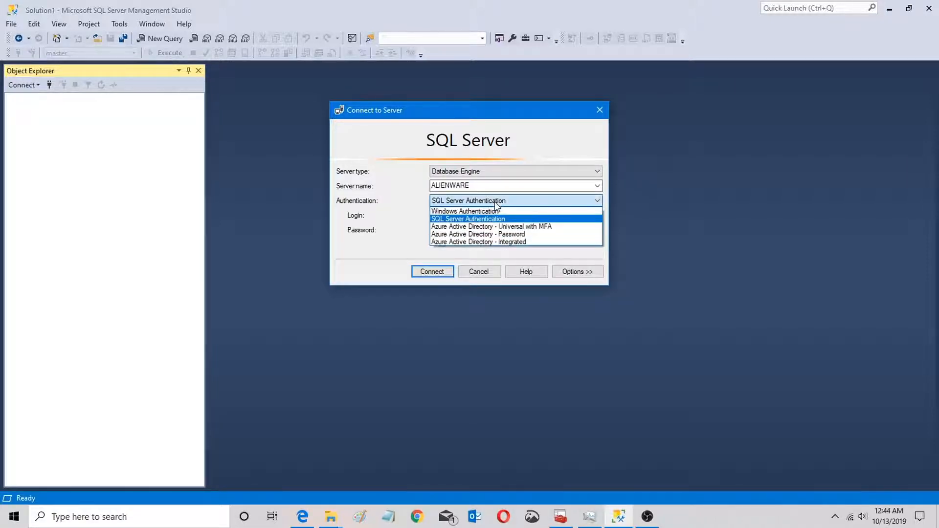
click(494, 202)
click(495, 202)
click(463, 211)
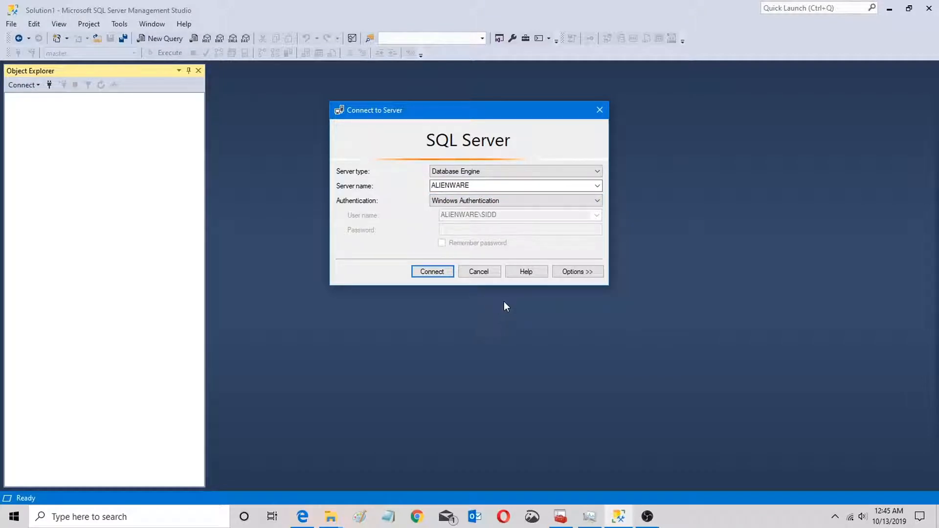
Review the network protocol, Always Encrypted and additional connection parameter options, and connect to the ALIENWARE server.
click(581, 274)
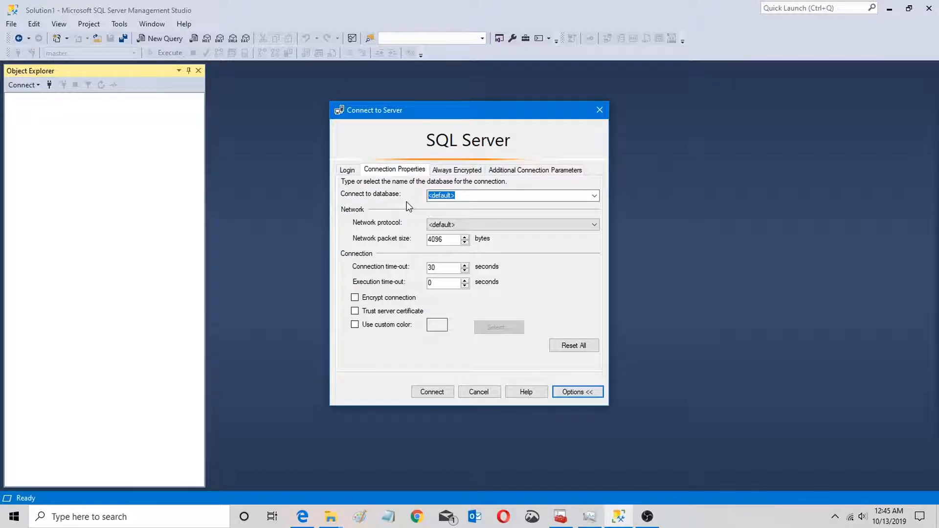
click(560, 226)
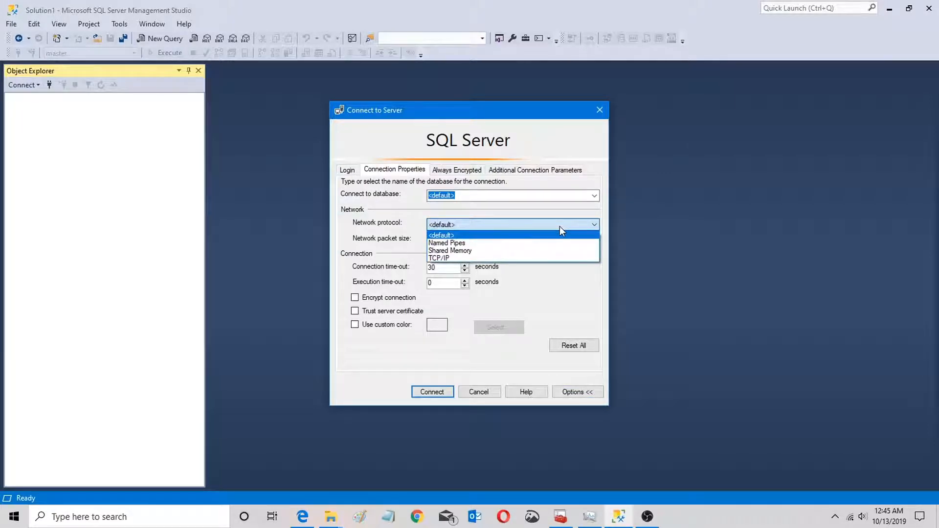
click(419, 226)
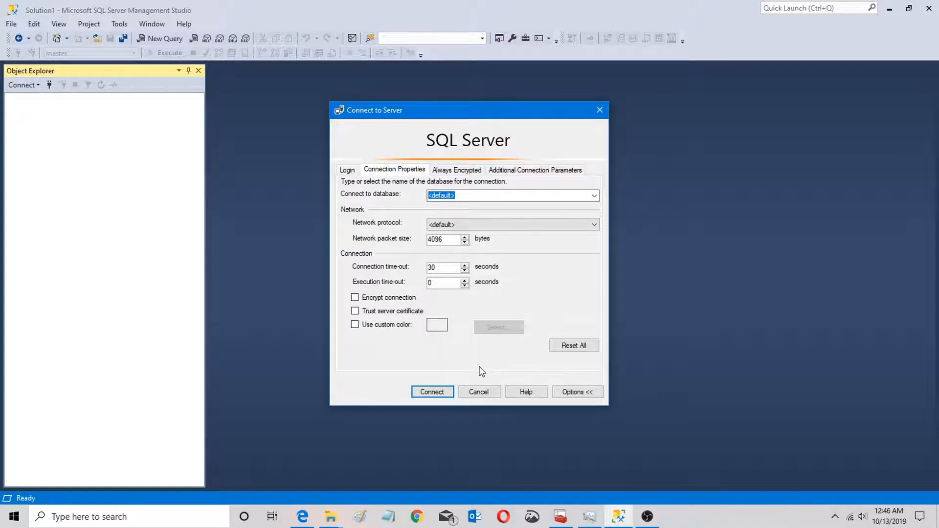
click(457, 171)
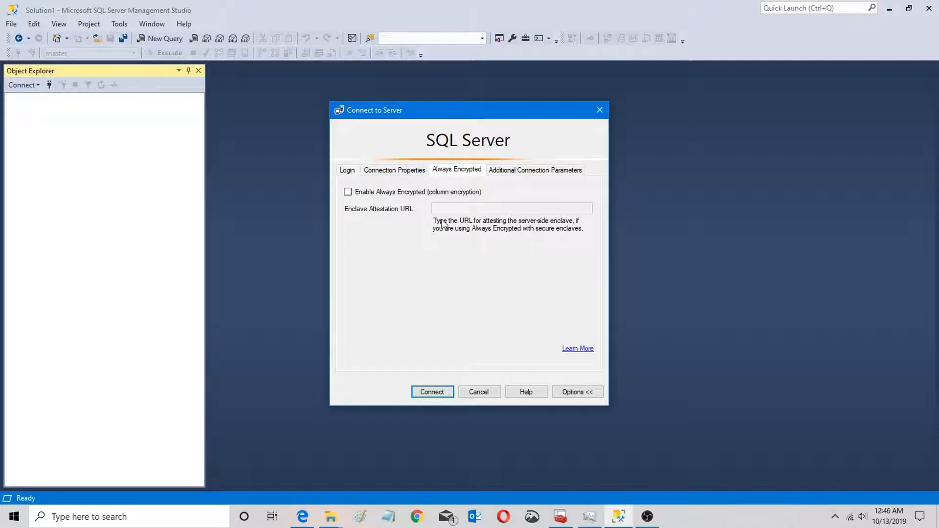
click(519, 171)
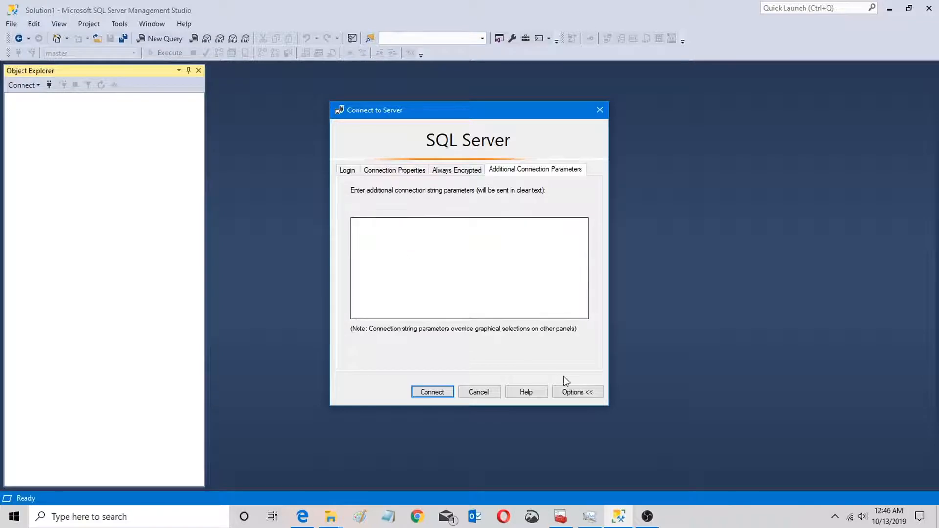
click(568, 391)
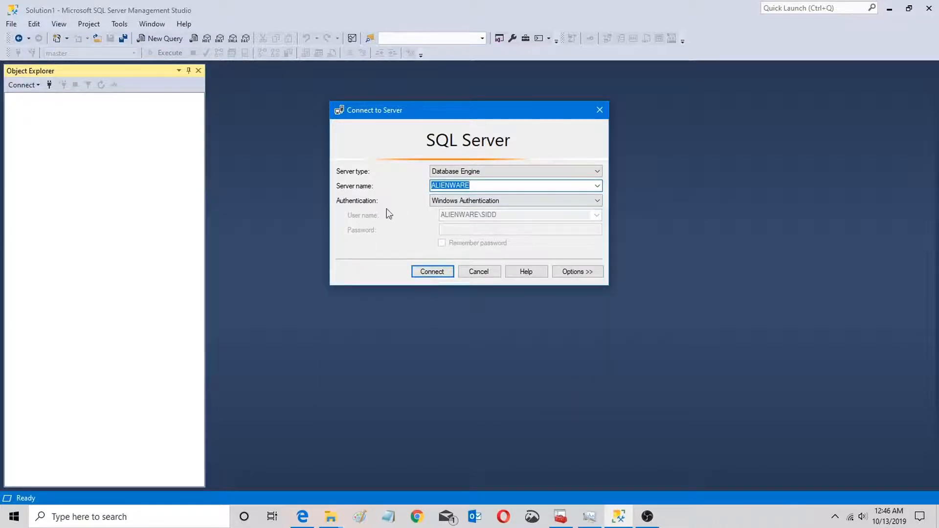
click(432, 276)
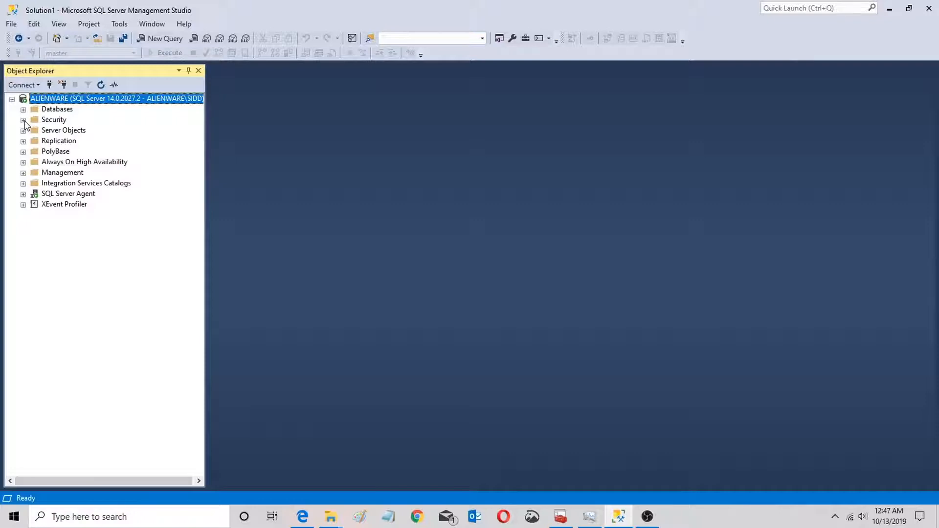
Examine the contents of the server's Security, Server Objects and Management folders, including the SQL Server Logs.
click(23, 120)
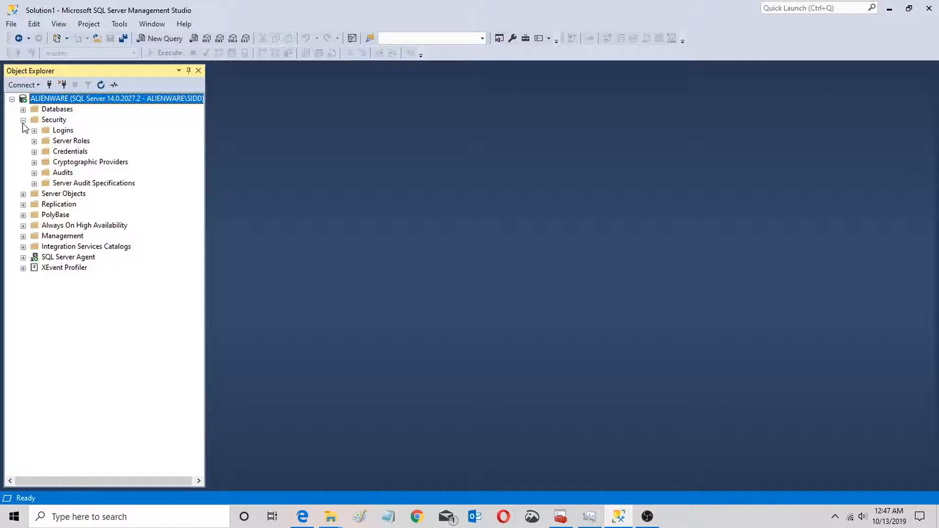
click(23, 121)
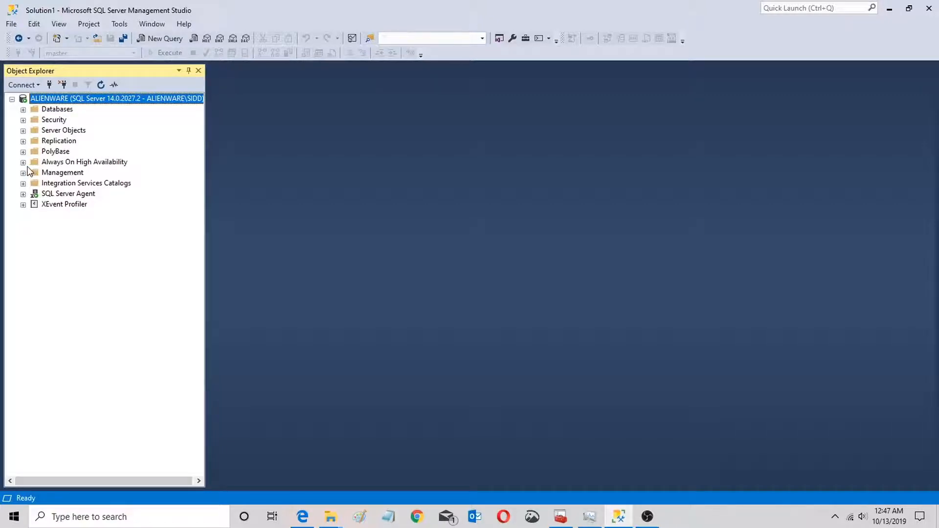
click(23, 131)
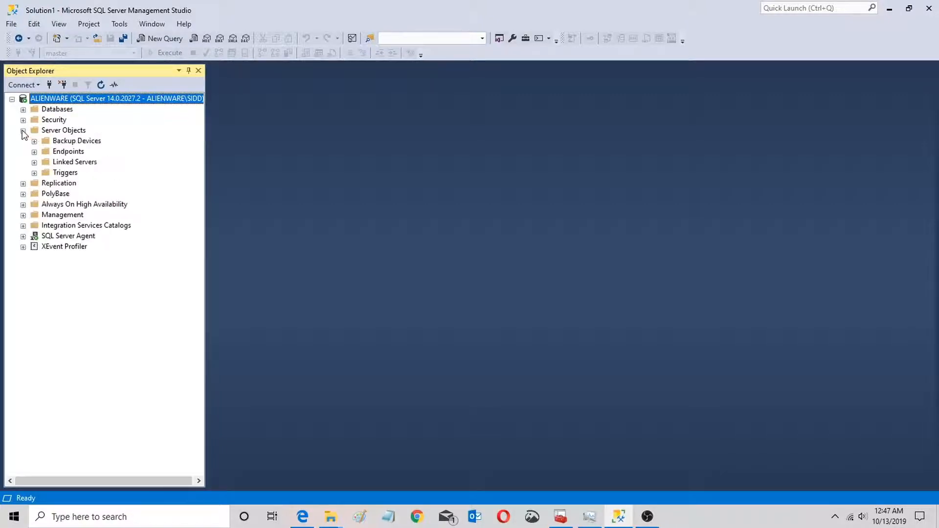
click(23, 130)
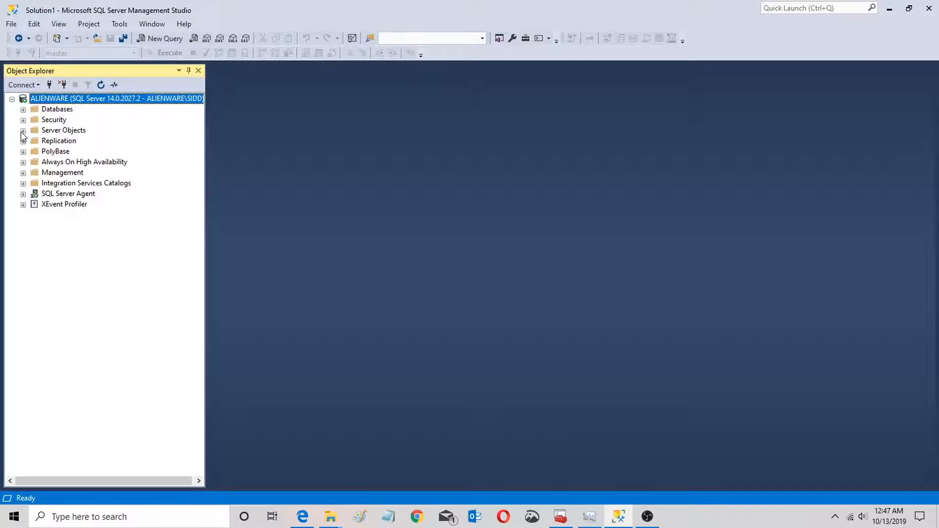
click(23, 172)
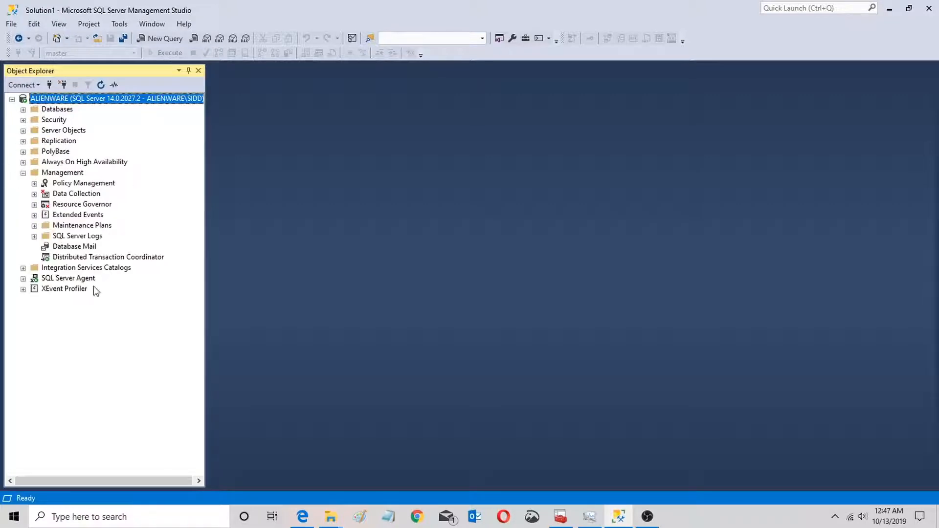
click(34, 236)
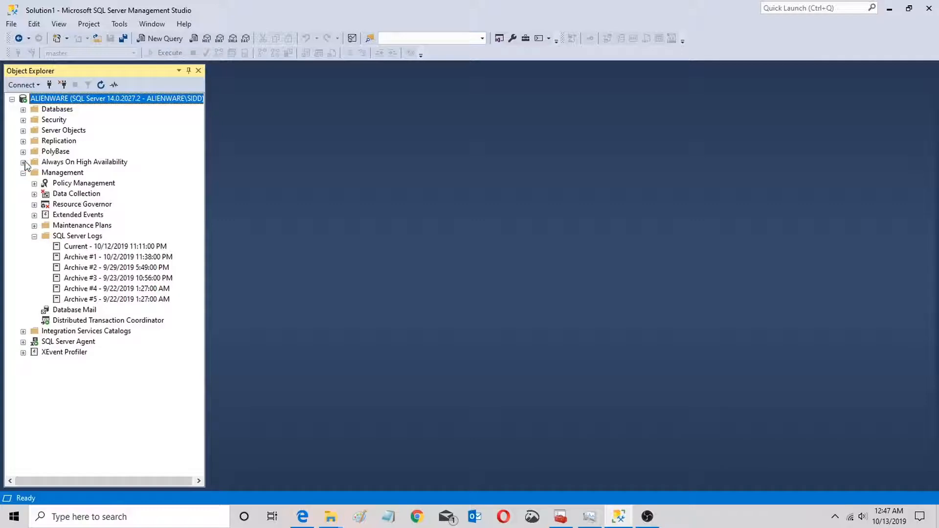
click(23, 173)
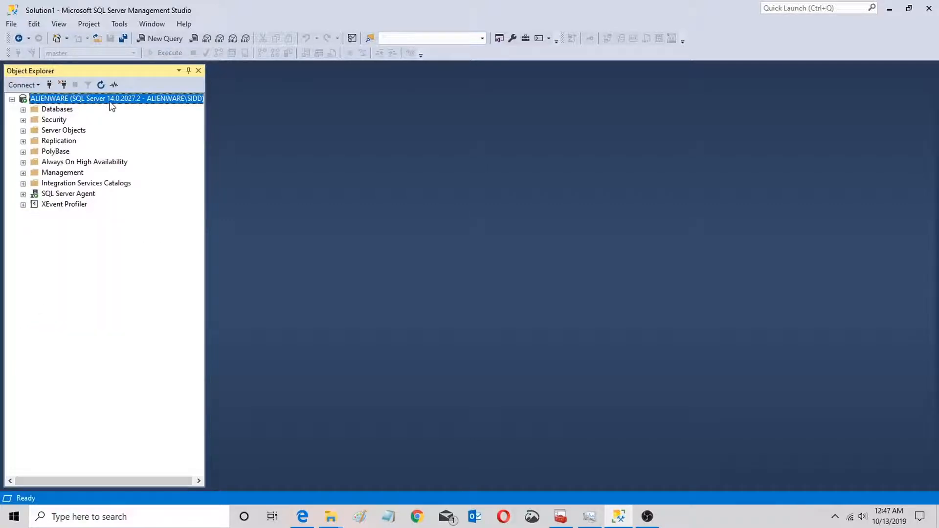
Expand the server's databases to examine test_db1 and the system databases.
click(23, 110)
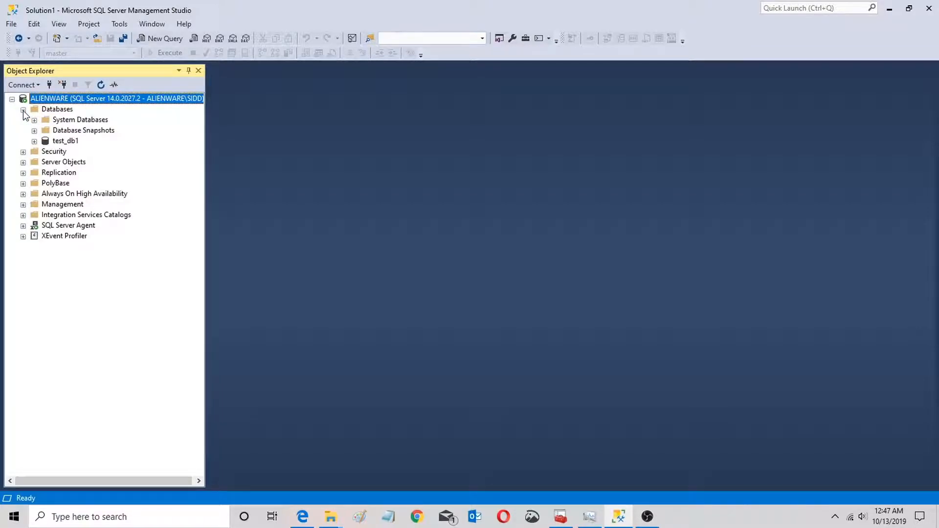
click(67, 142)
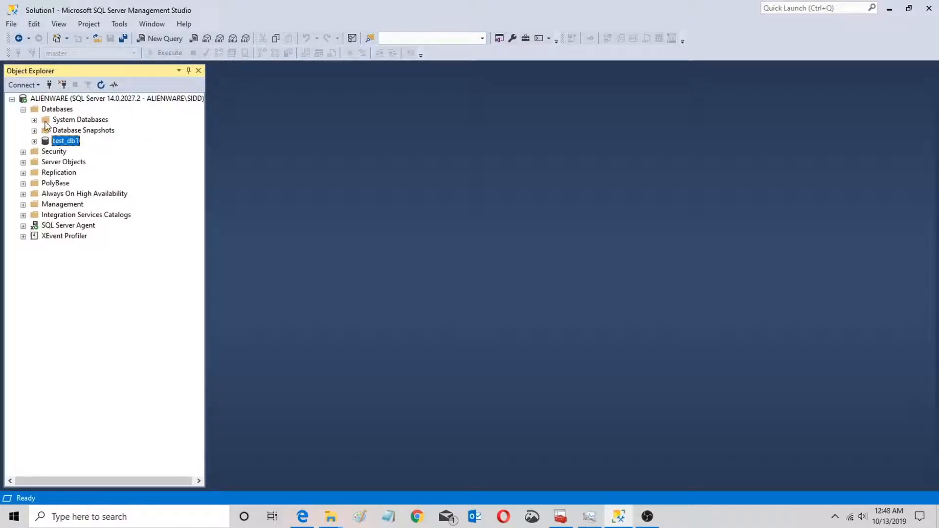
click(35, 120)
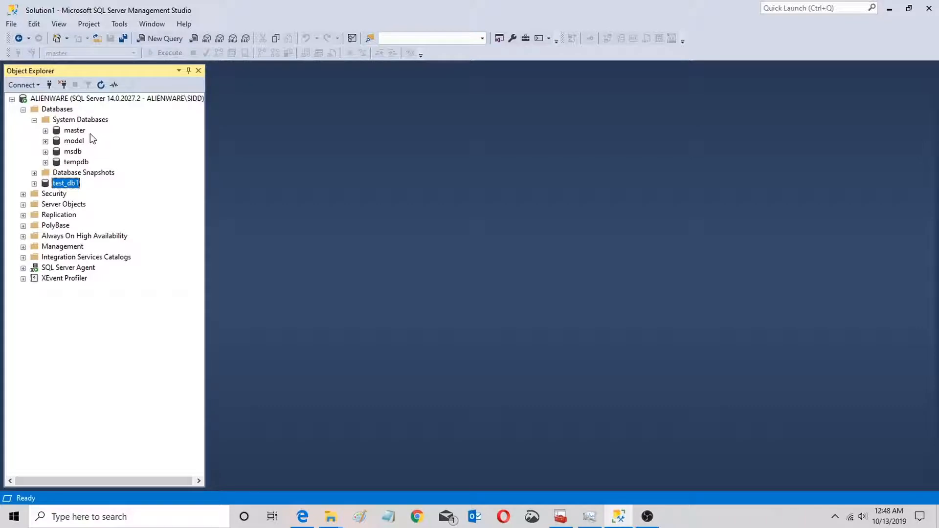
Collapse the system databases and examine the folders of test_db1, including the contents of Programmability and Storage.
click(34, 120)
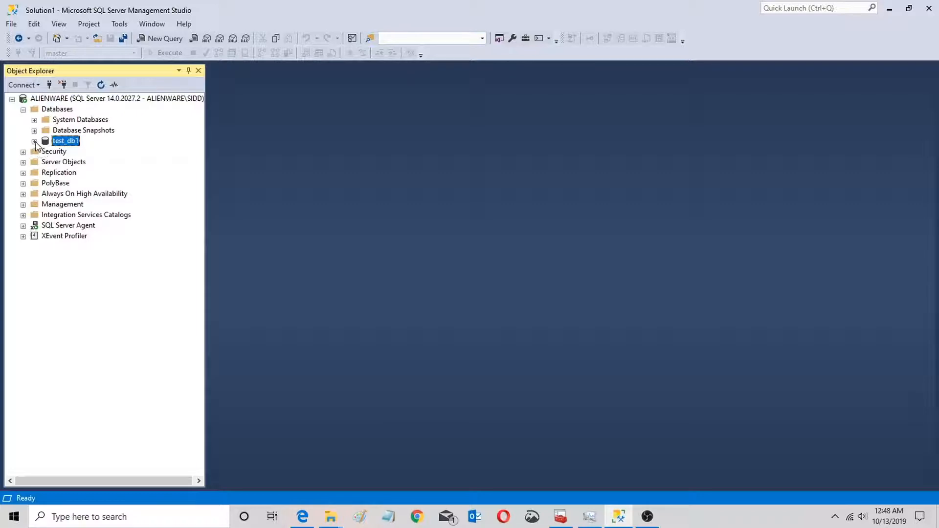
click(34, 142)
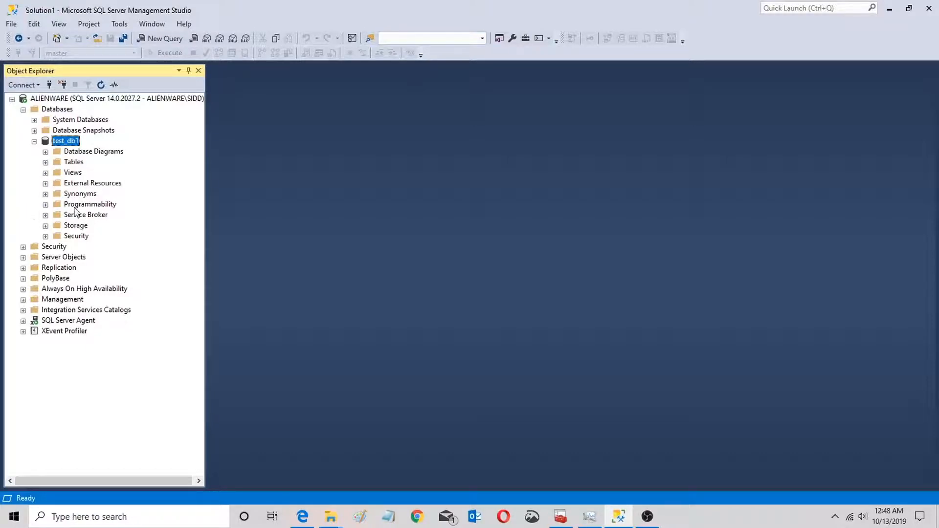
click(46, 205)
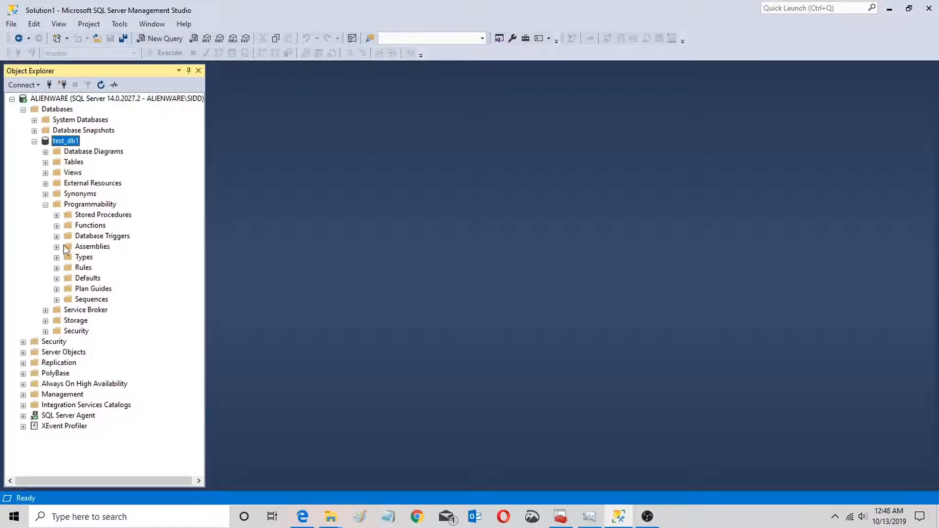
click(45, 205)
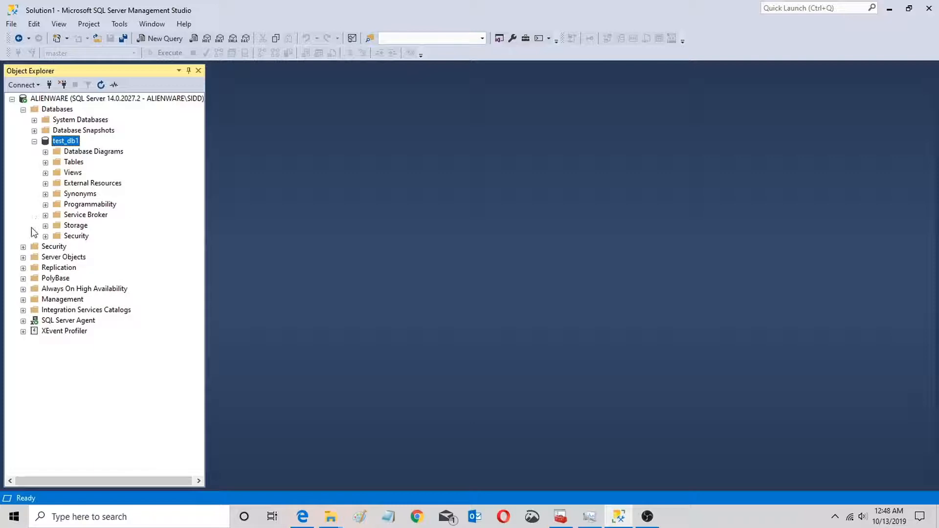
click(45, 226)
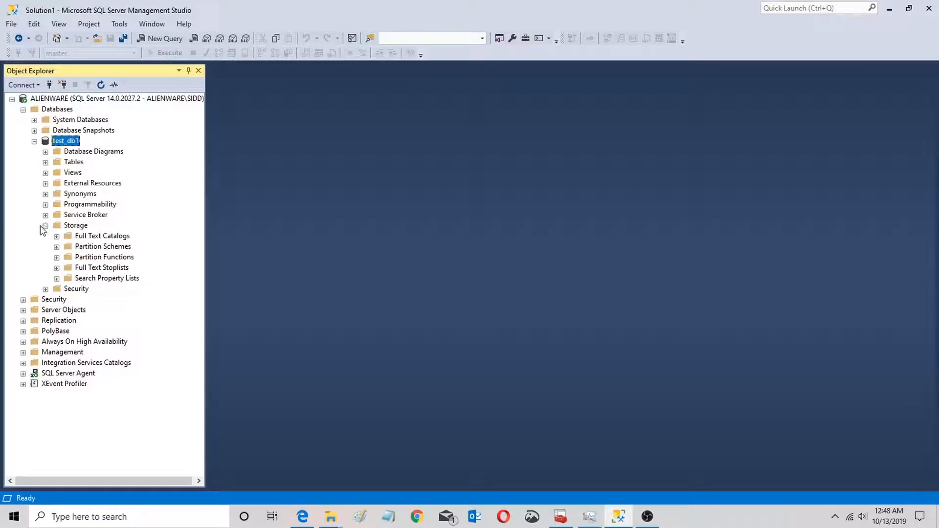
click(45, 226)
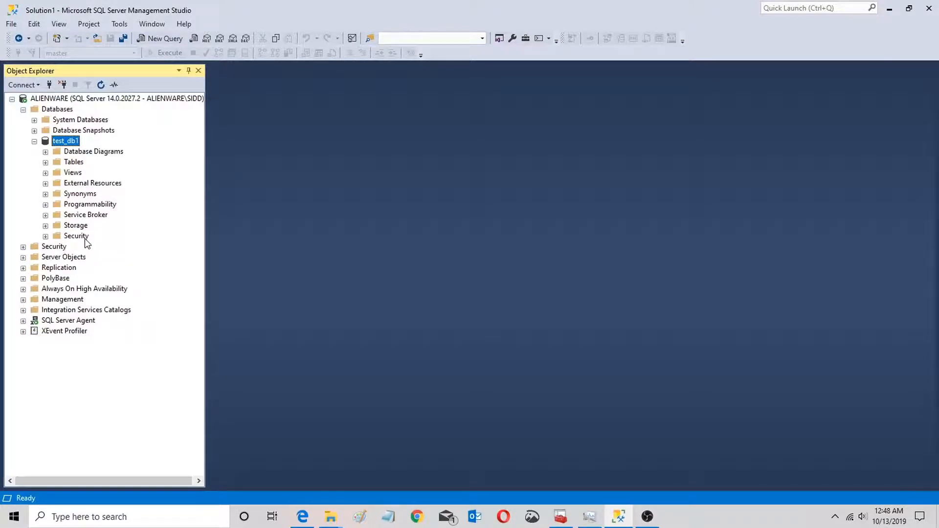
Expand both the Security folder of test_db1 and the server-level Security folder to compare their contents.
click(55, 247)
click(80, 238)
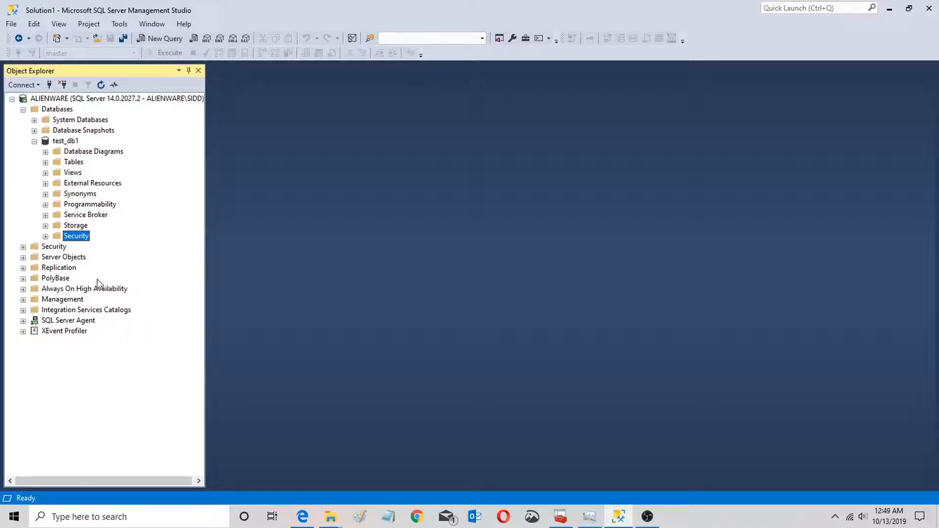
click(46, 236)
click(23, 341)
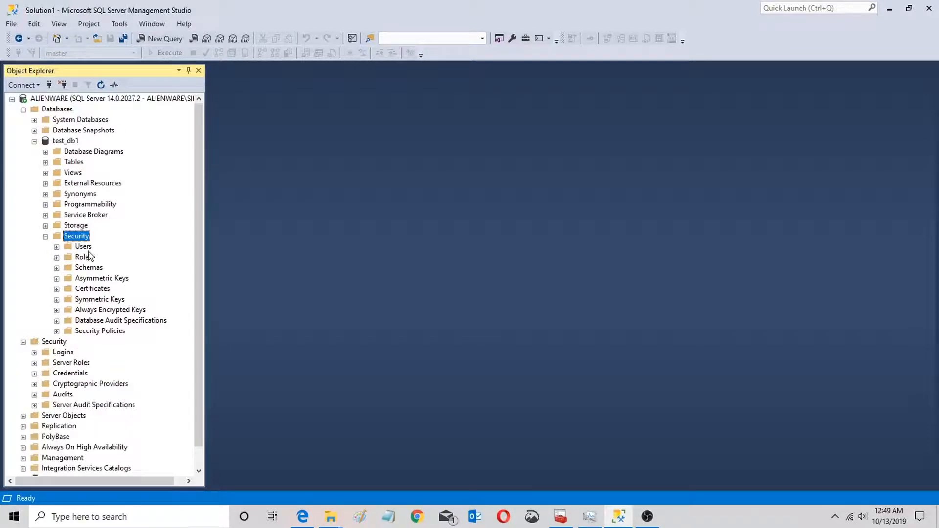
Examine the users, database roles and schemas in the Security folder of test_db1, and collapse the database.
click(87, 248)
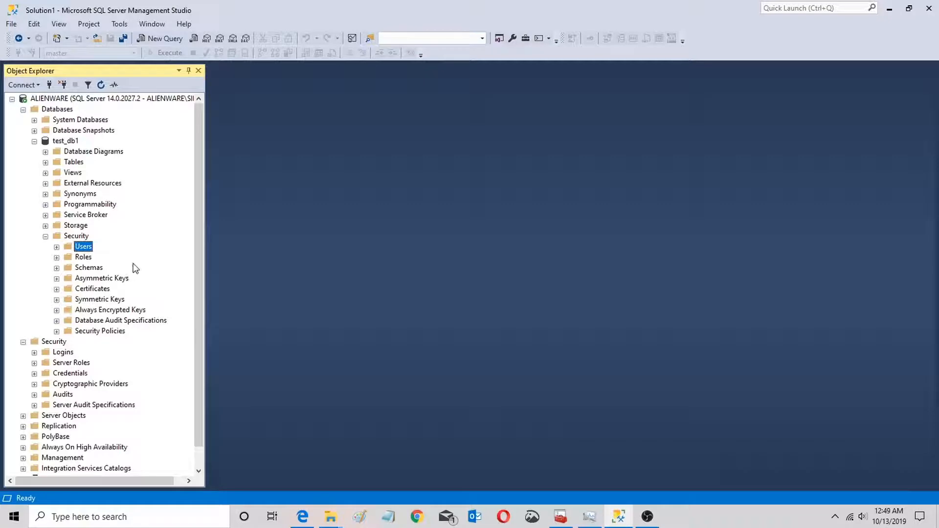
click(57, 258)
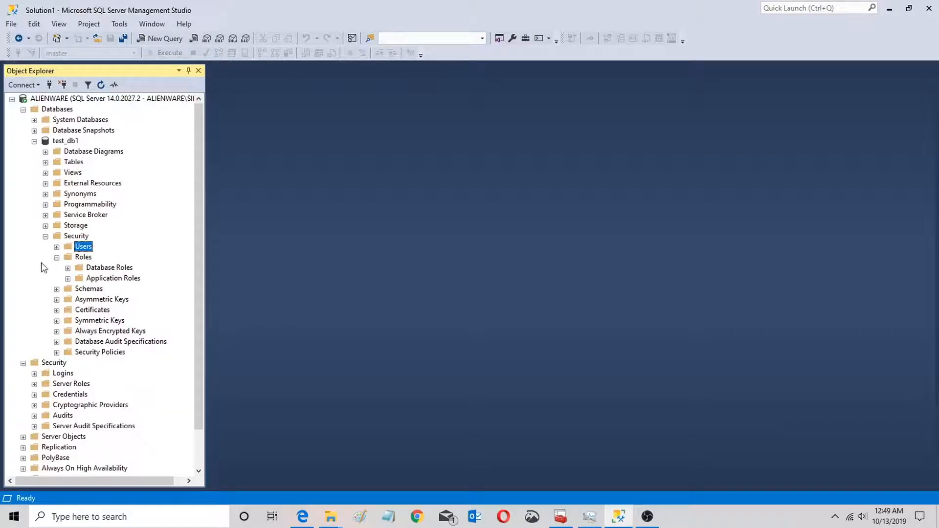
click(67, 267)
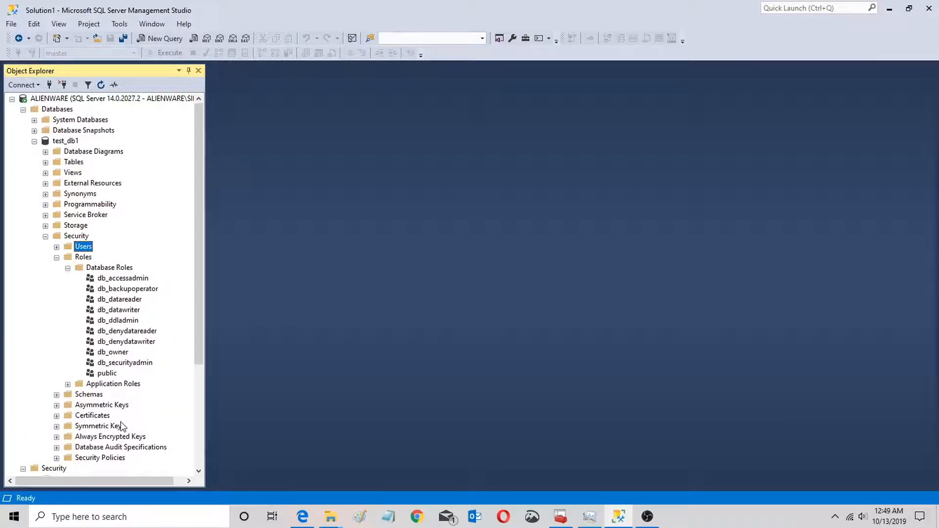
click(57, 247)
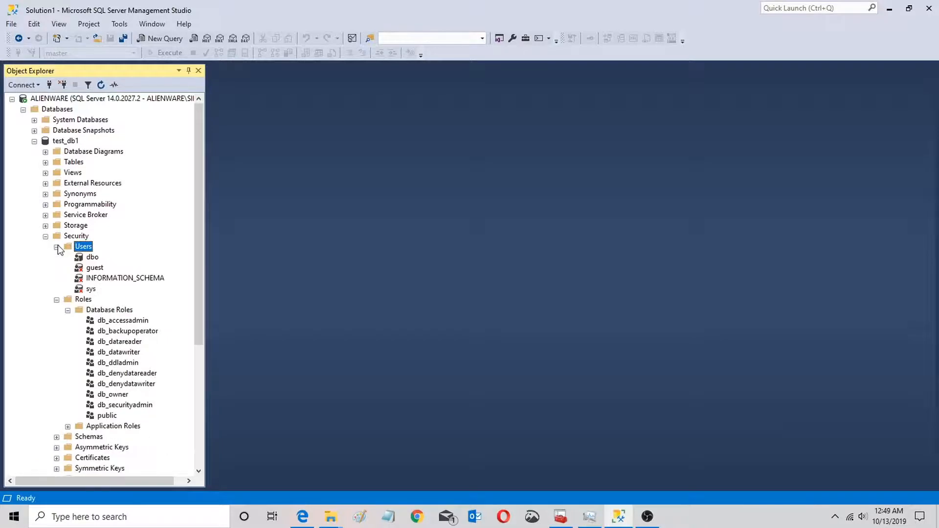
click(57, 246)
click(56, 257)
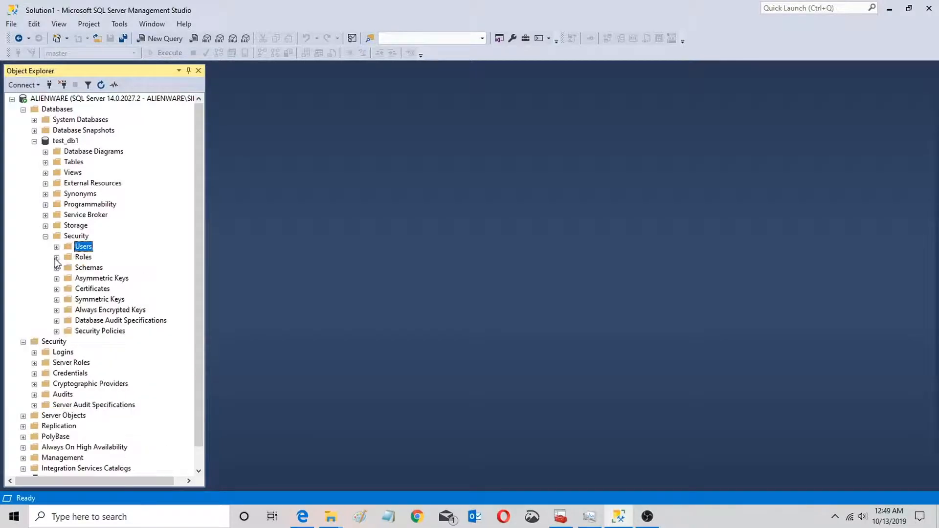
click(57, 268)
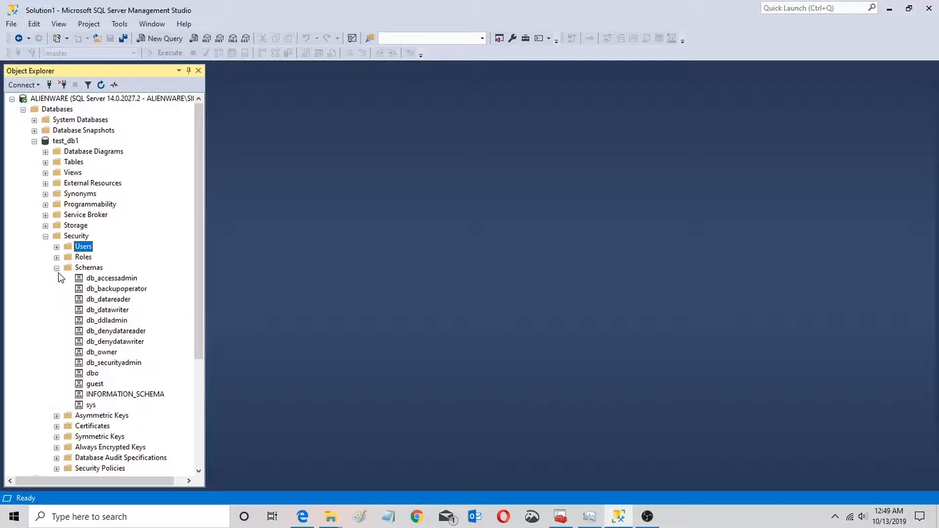
click(56, 269)
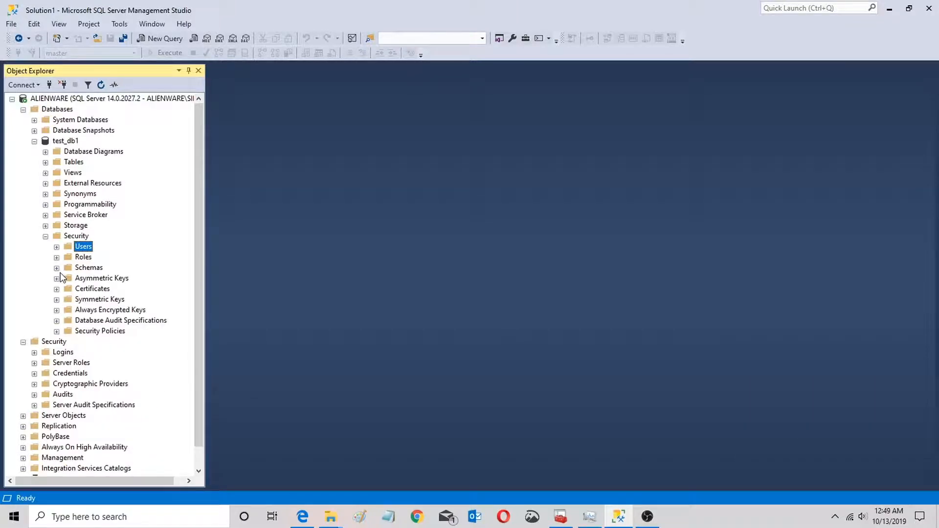
click(64, 142)
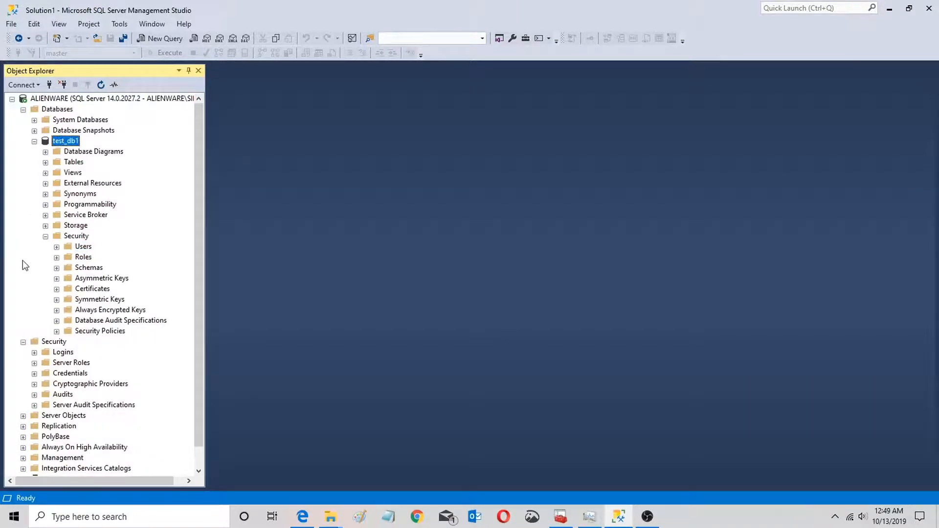
click(34, 142)
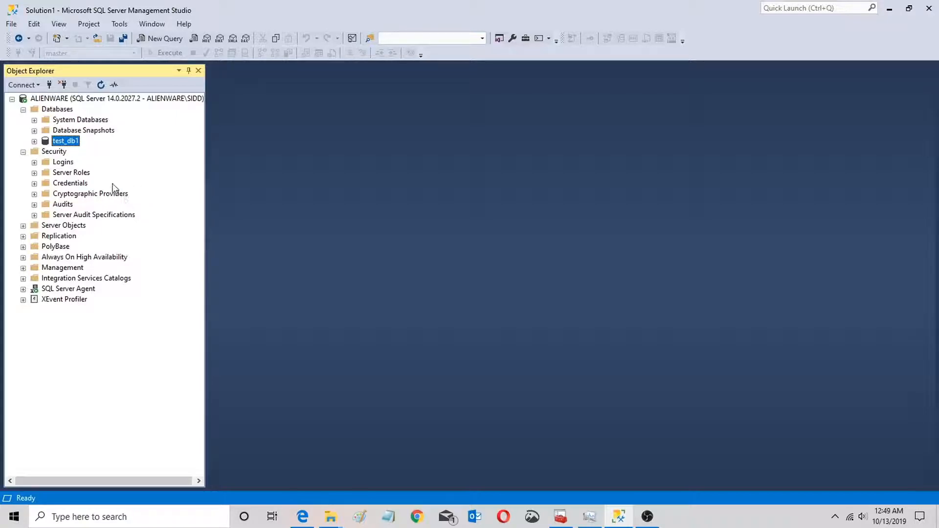
Open Object Explorer Details for the ALIENWARE server and collapse its Databases and Security folders.
click(98, 99)
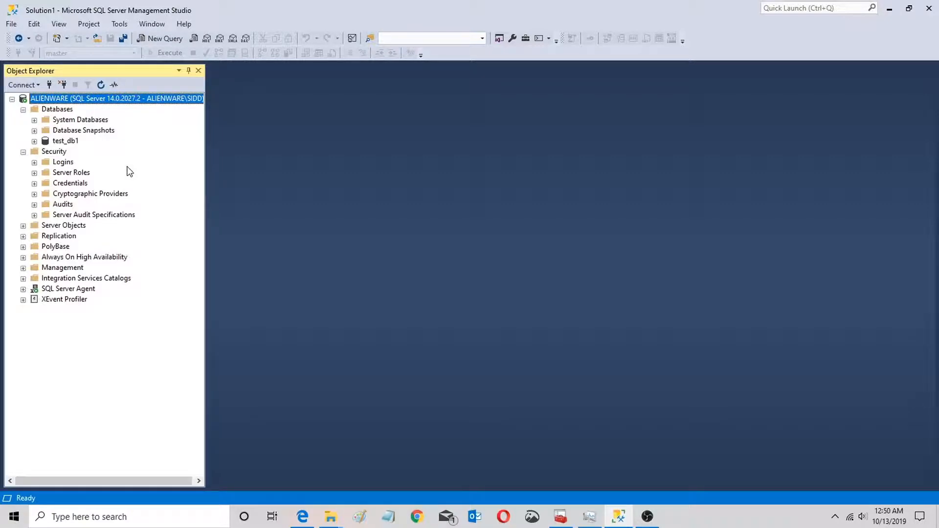
click(59, 25)
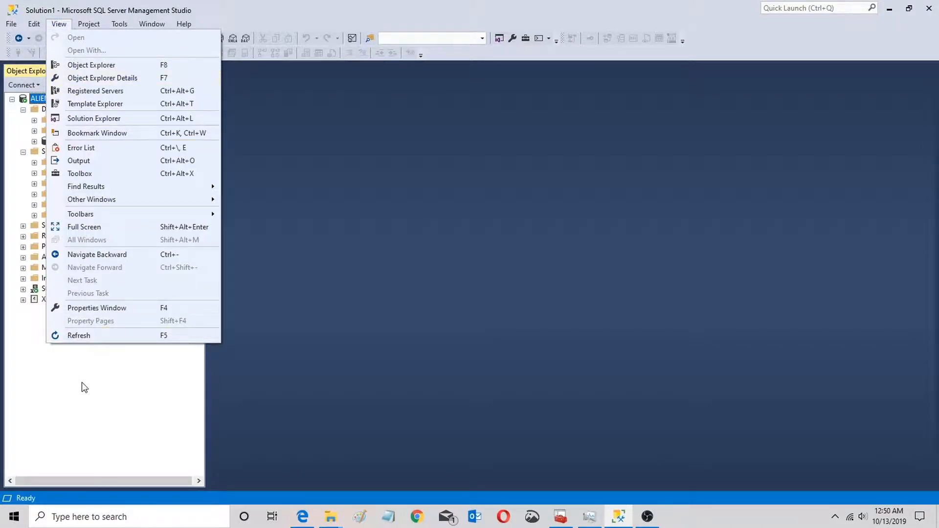
click(105, 81)
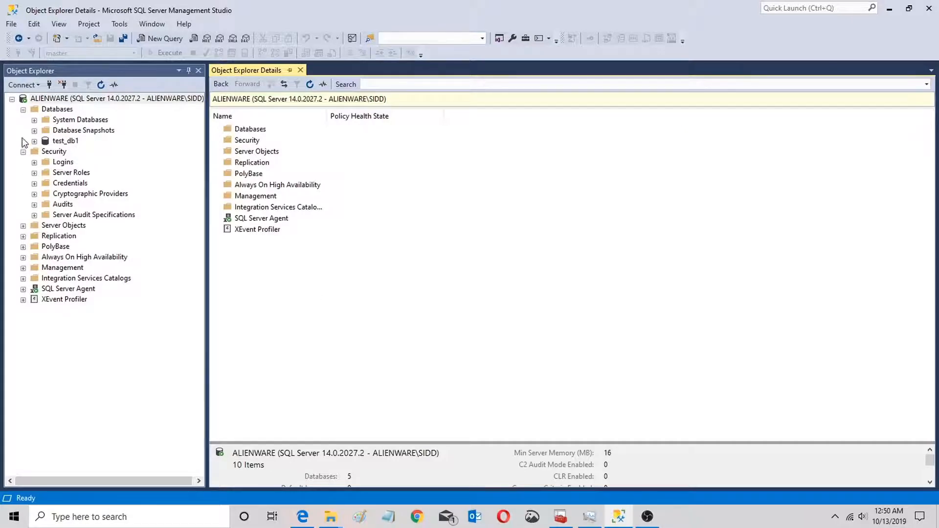
click(23, 110)
click(23, 120)
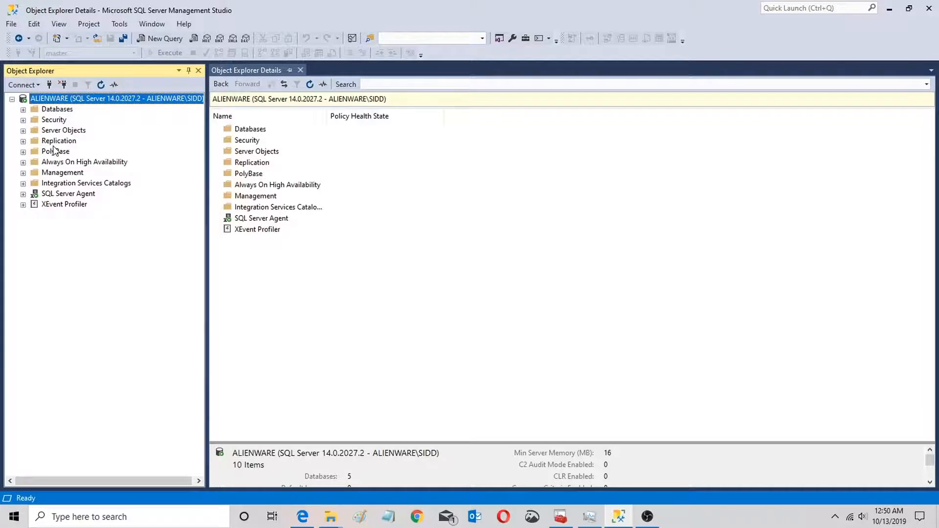
Examine the detail columns of test_db1 in the Databases listing, from containment type through owner and synchronization state.
click(57, 109)
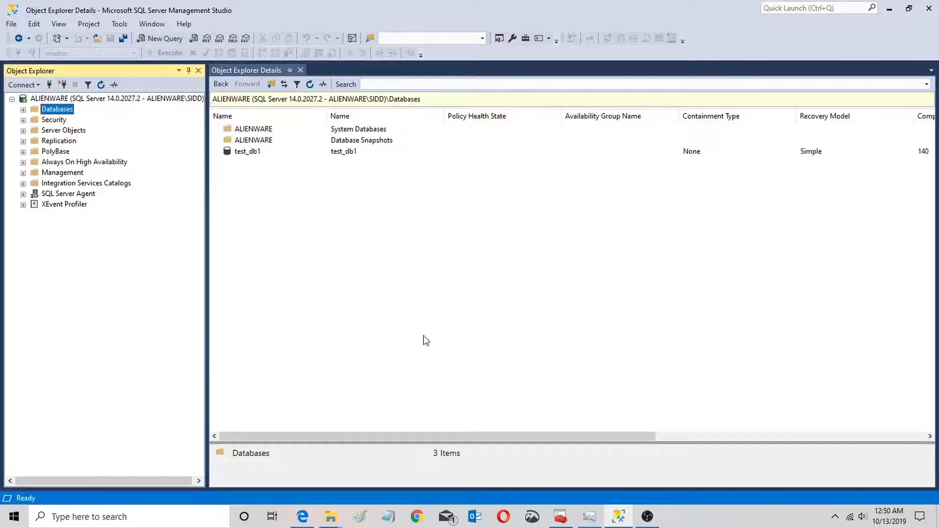
click(259, 153)
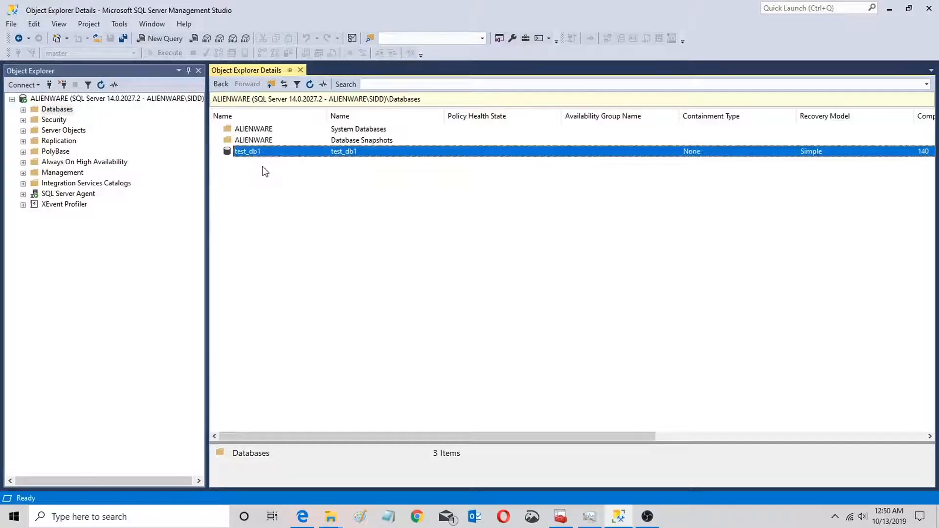
drag(533, 440, 756, 429)
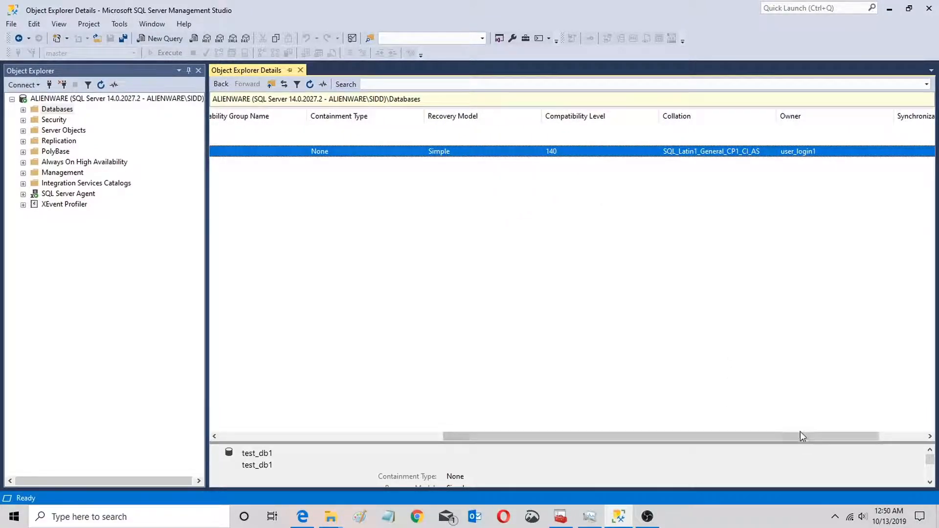
drag(801, 434, 852, 436)
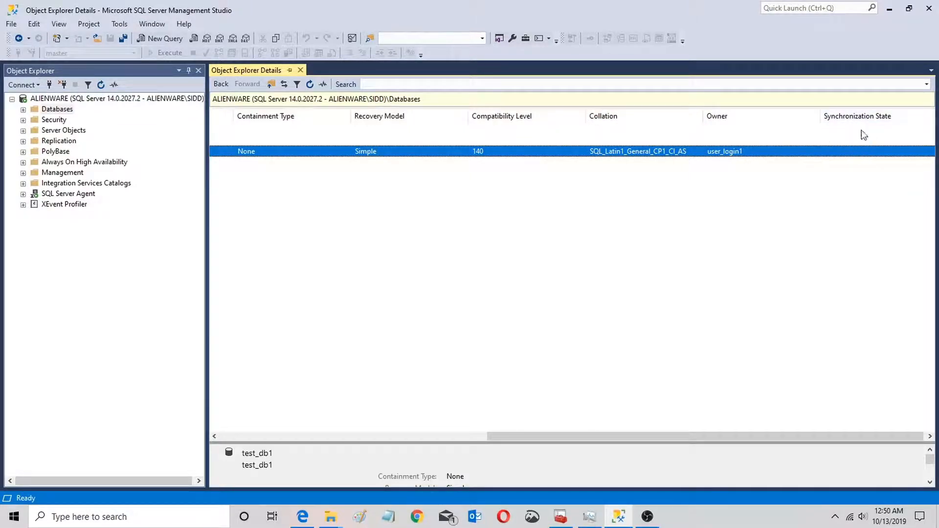
drag(676, 436, 350, 456)
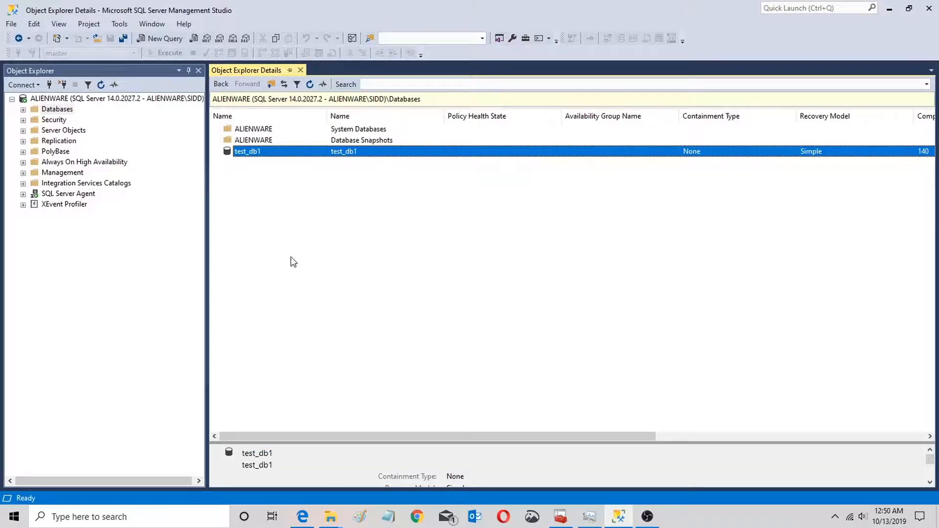
List the system databases in the details view and select all of them, from master through tempdb.
click(23, 109)
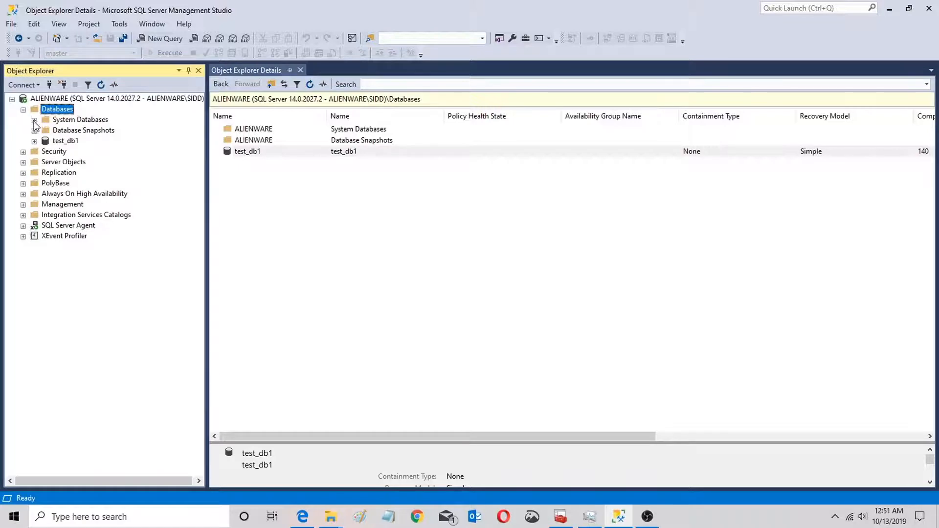
click(34, 120)
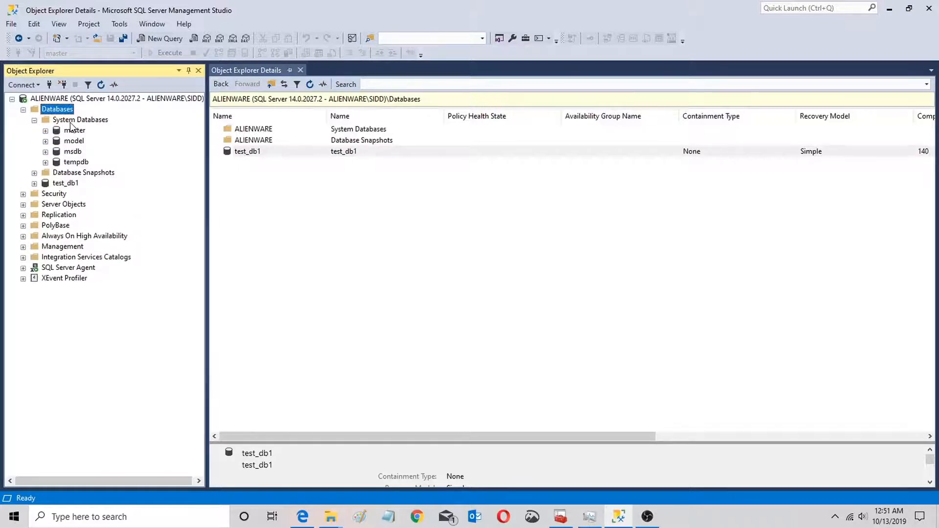
click(58, 121)
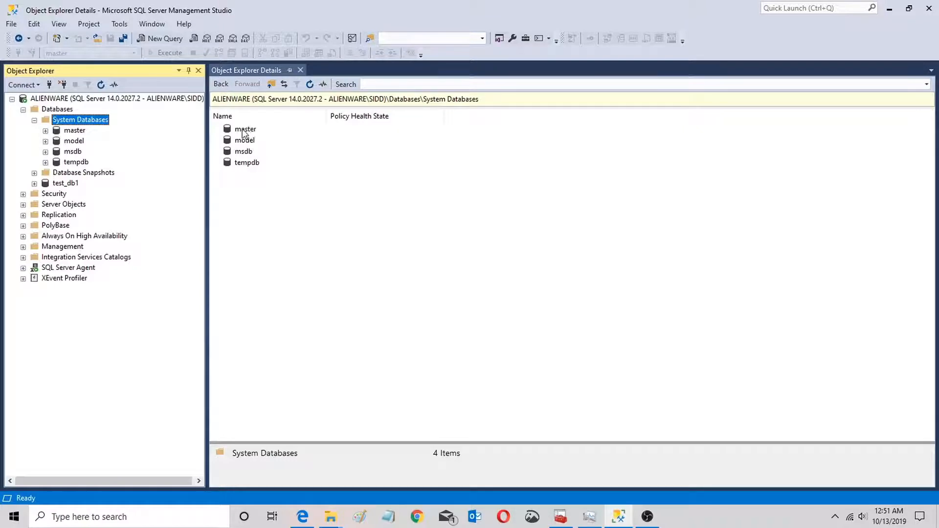
click(244, 129)
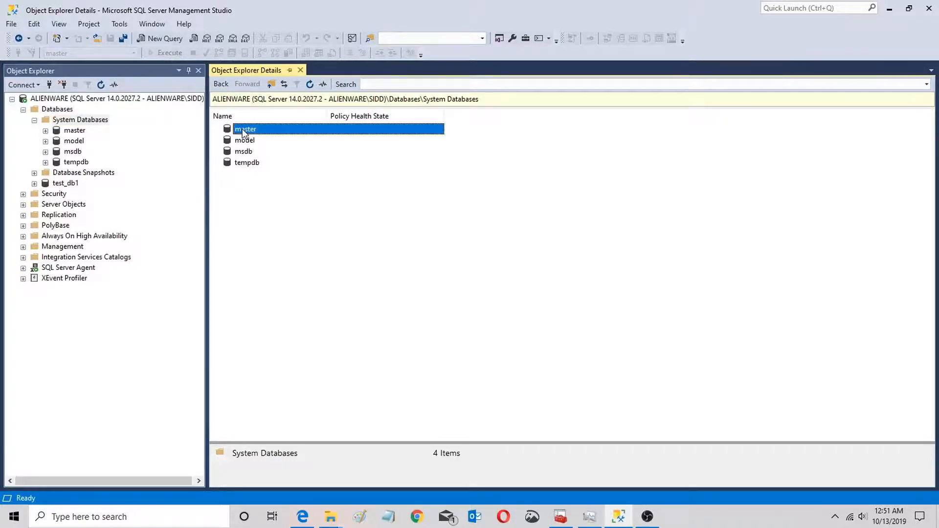
shift+click(245, 165)
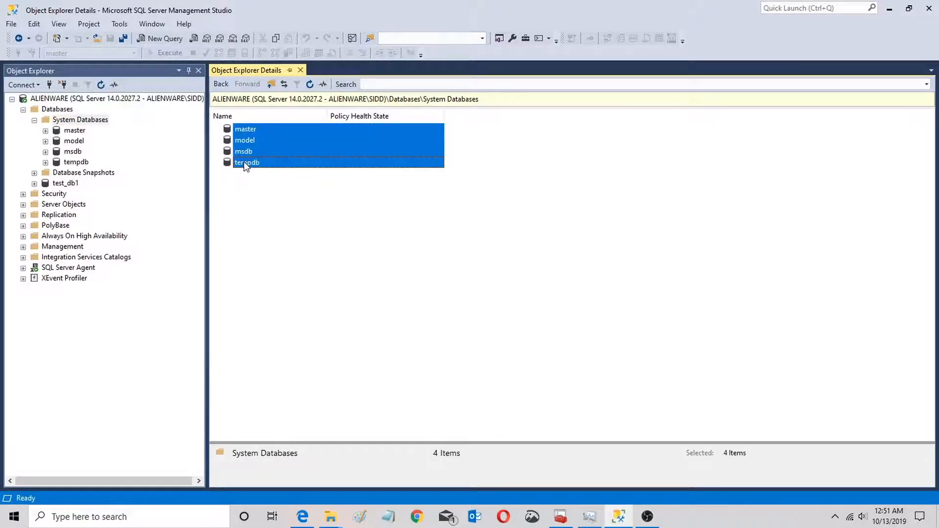
View the details of the model and msdb databases, and return to the details listing of the Databases folder.
click(72, 141)
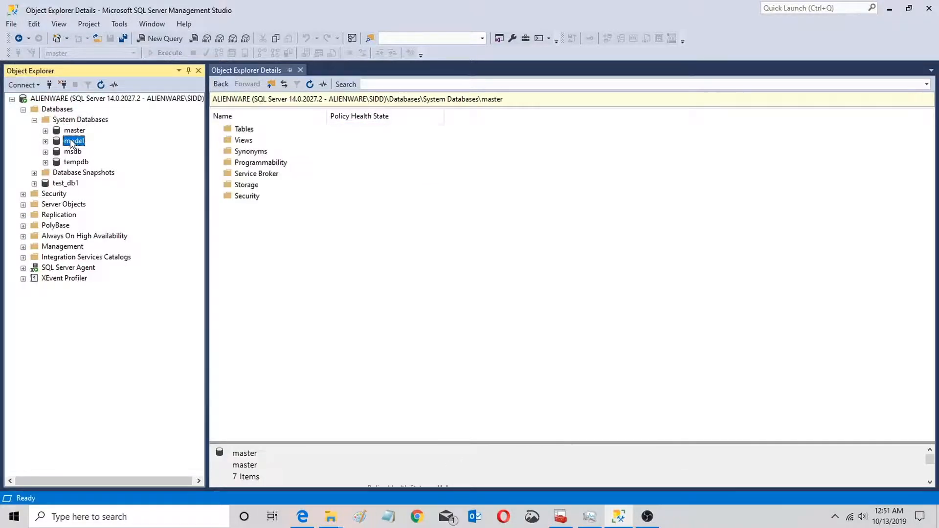
click(72, 153)
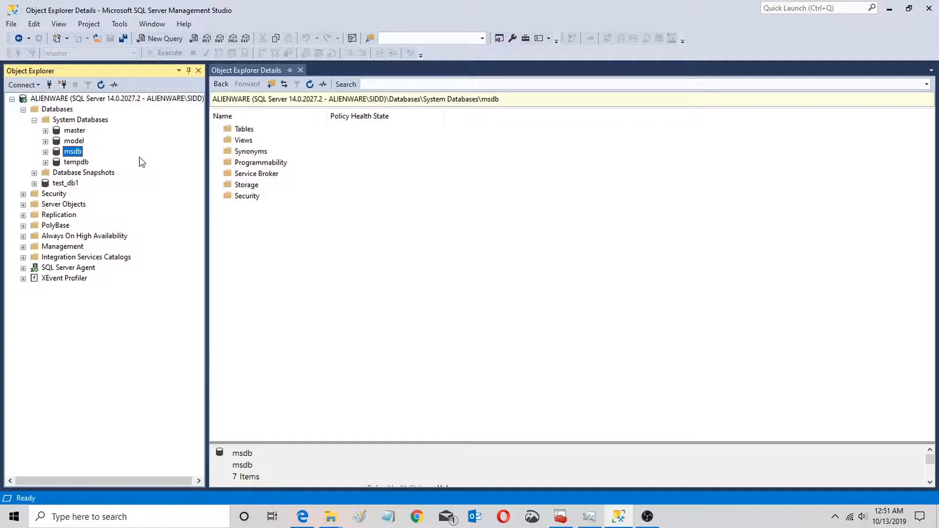
click(66, 122)
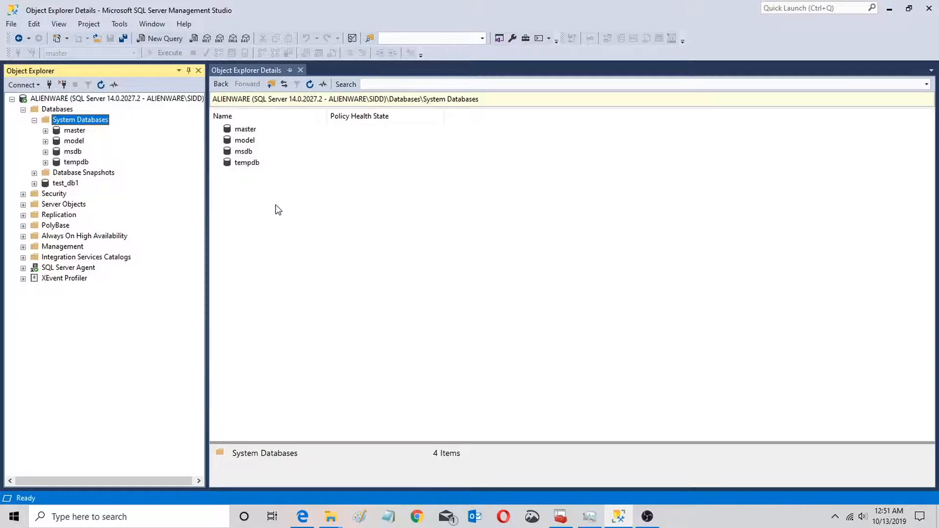
click(62, 108)
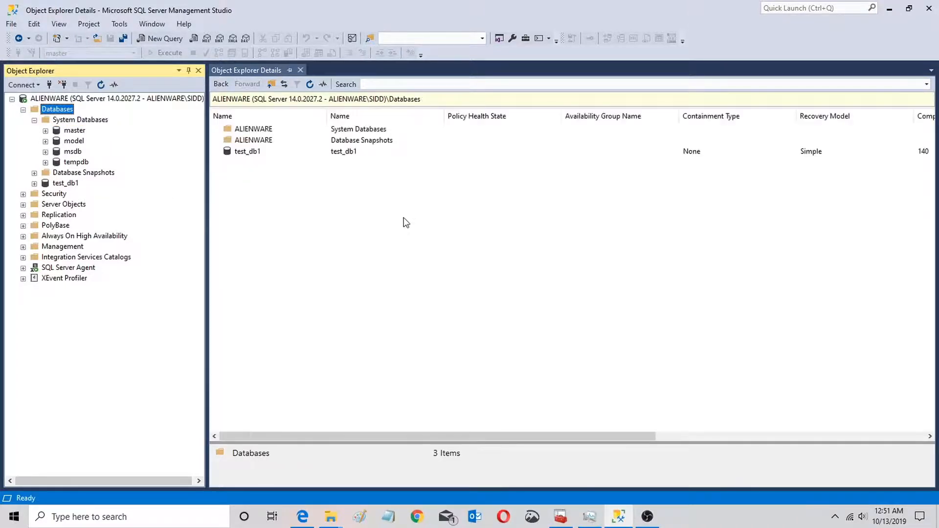
Collapse the Databases folder in Object Explorer and close Object Explorer Details.
mouse_move(650, 436)
mouse_down()
mouse_move(922, 436)
mouse_move(541, 431)
mouse_up()
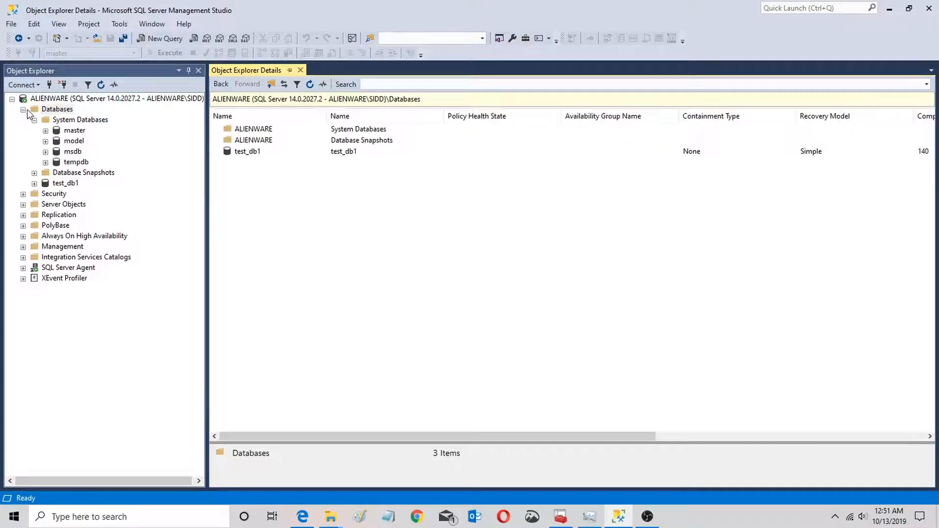
click(24, 109)
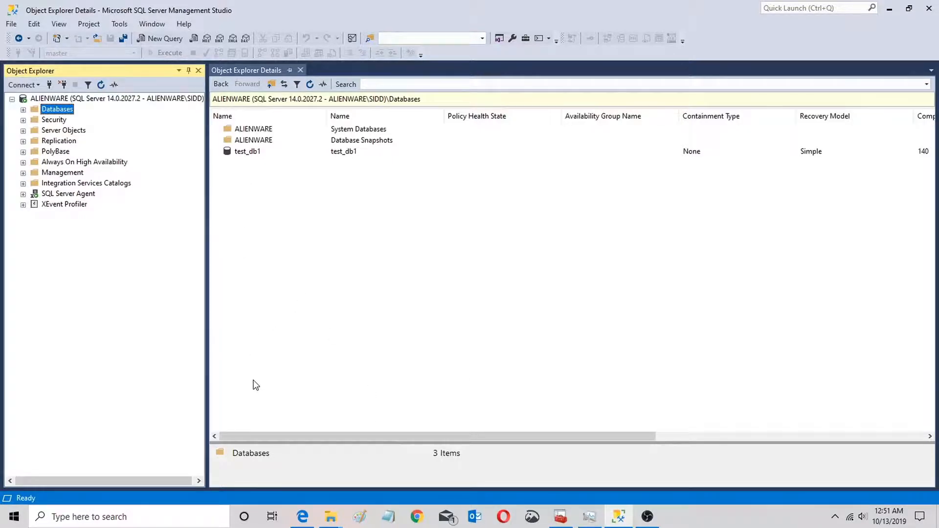
mouse_move(589, 436)
mouse_down()
mouse_move(916, 436)
mouse_move(455, 450)
mouse_up()
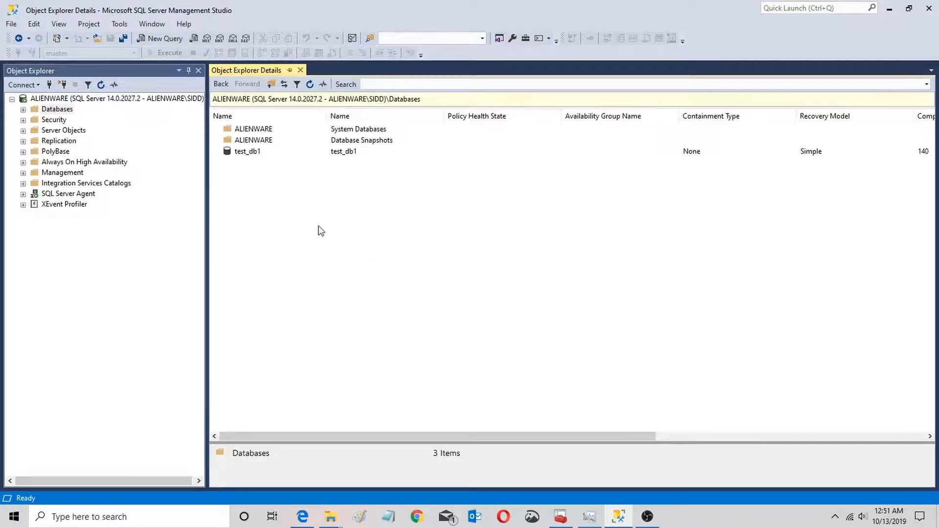
click(301, 71)
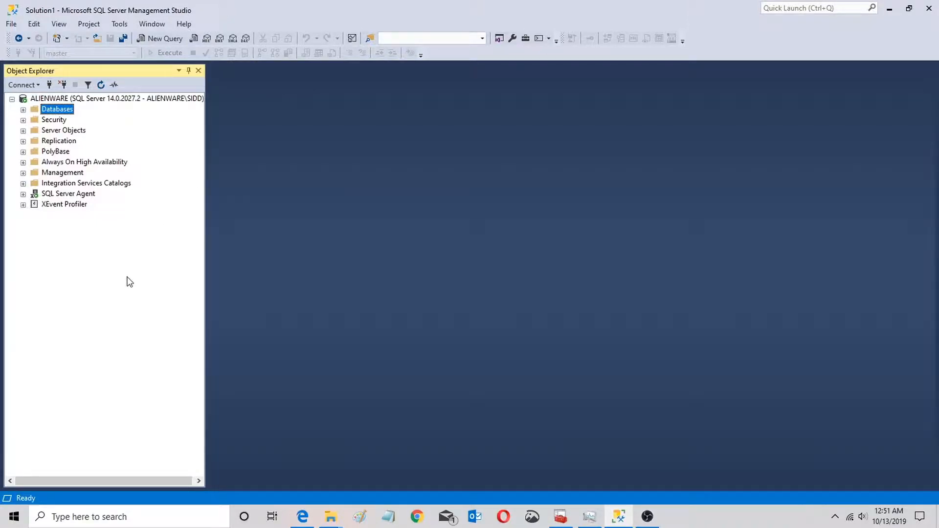
Reopen Object Explorer Details for the Databases folder, review its detail columns, and close the details view.
key(F7)
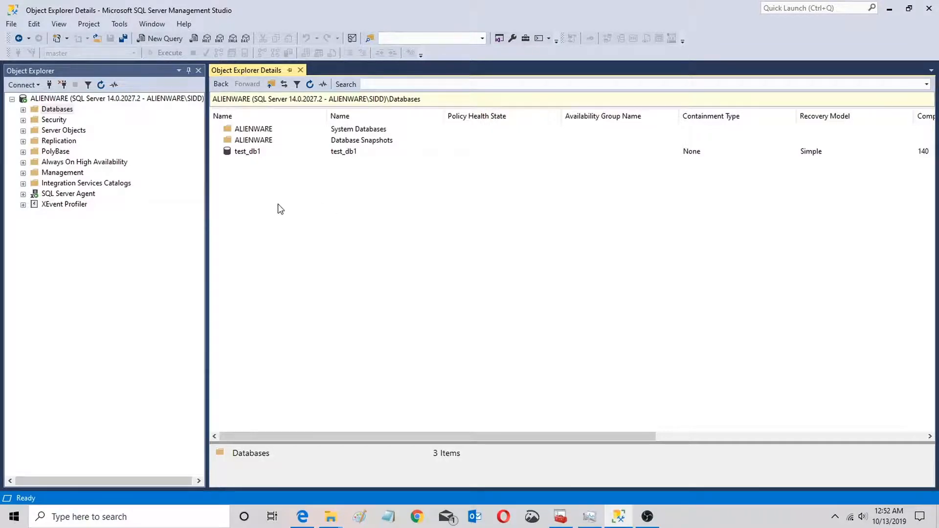
mouse_move(594, 433)
mouse_down()
mouse_move(721, 440)
mouse_move(845, 431)
mouse_move(468, 409)
mouse_up()
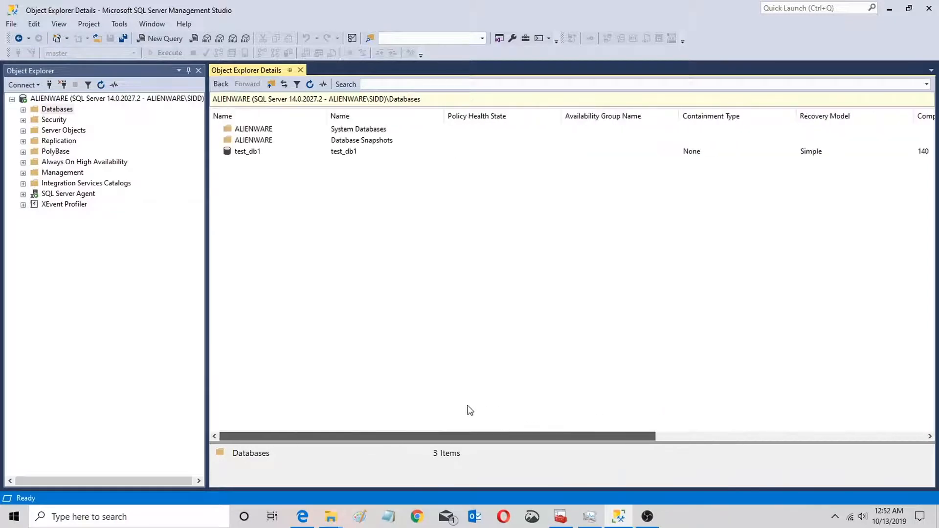
click(301, 71)
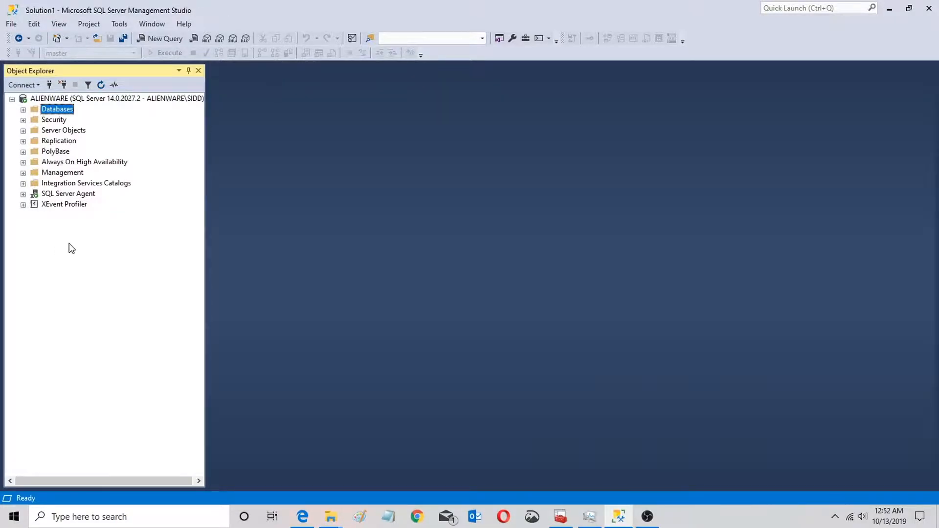
Expand the Databases folder, and collapse and re-expand the ALIENWARE server tree.
click(23, 109)
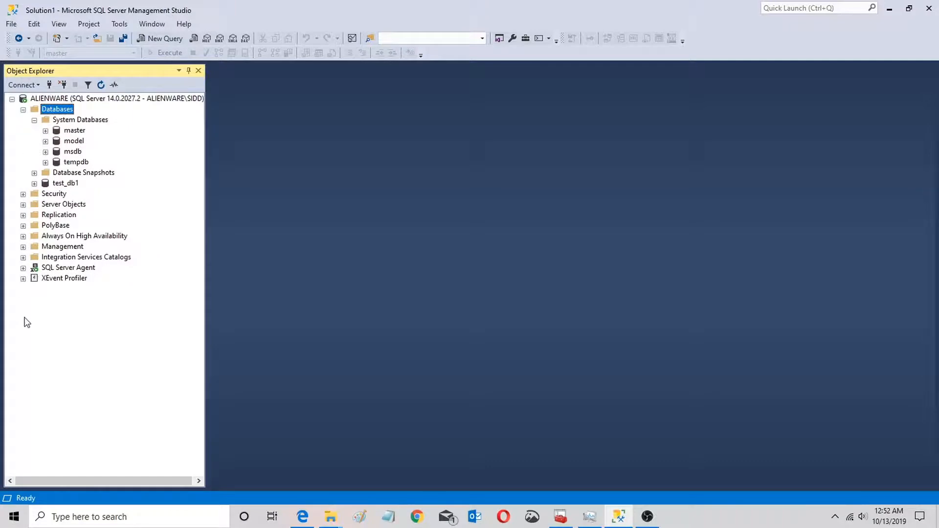
click(12, 100)
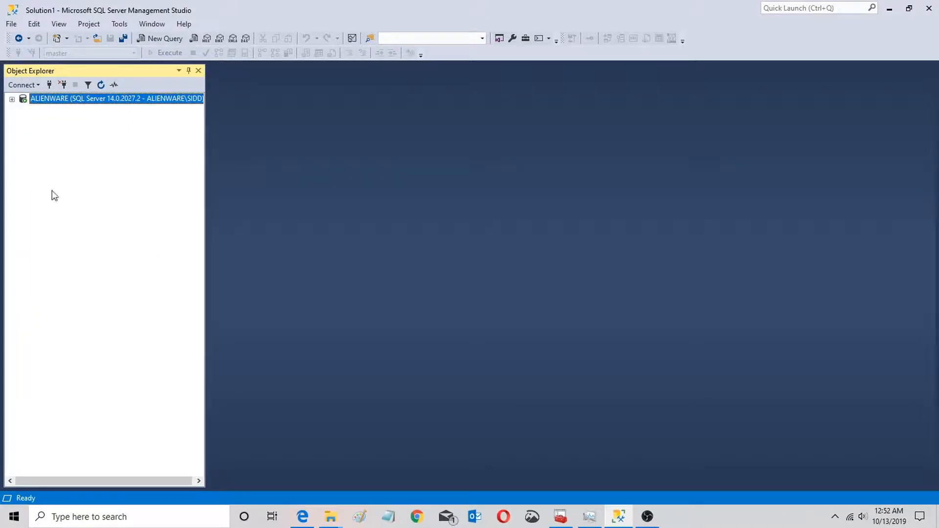
click(12, 99)
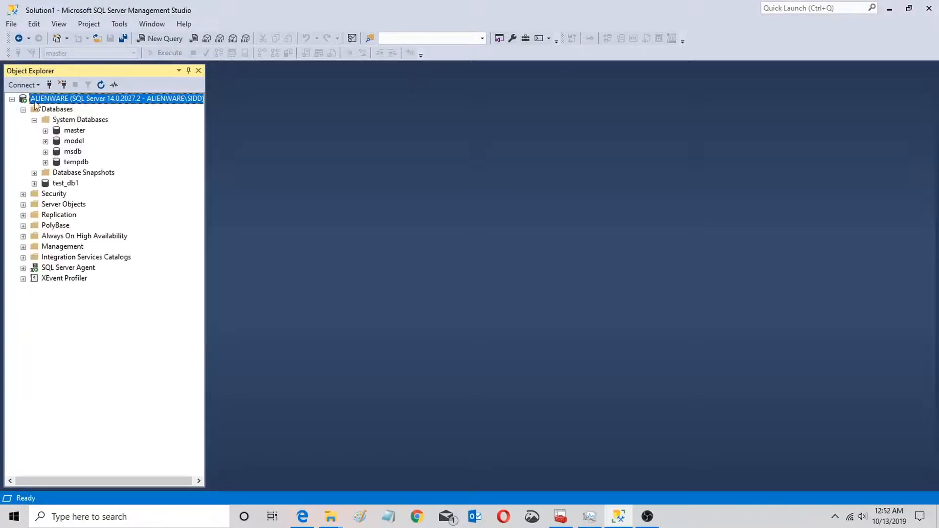
Review the commands available for the ALIENWARE server and for SQL Server Agent without running any.
right_click(75, 98)
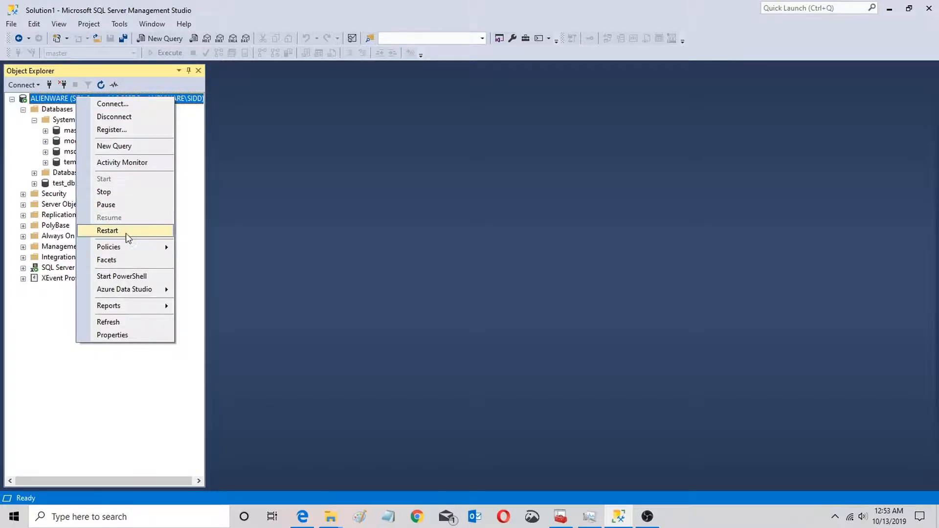
click(48, 338)
right_click(67, 268)
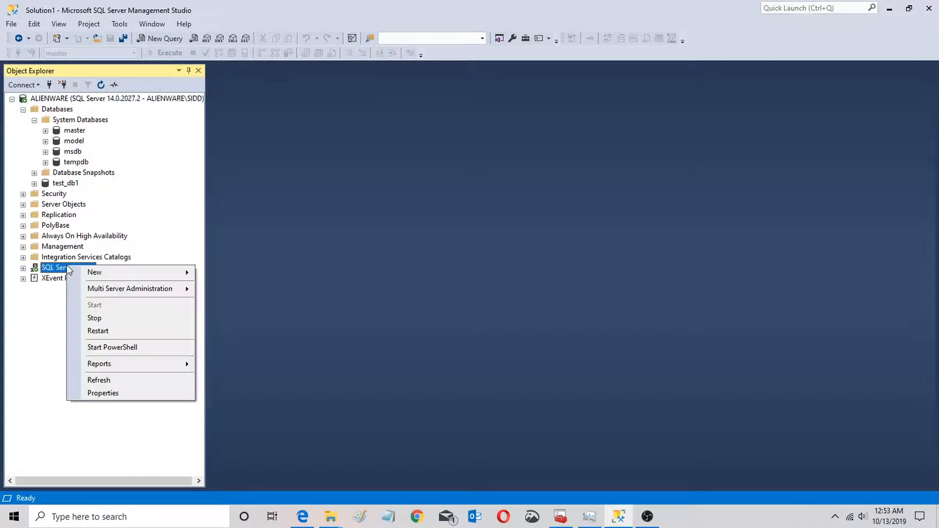
click(31, 330)
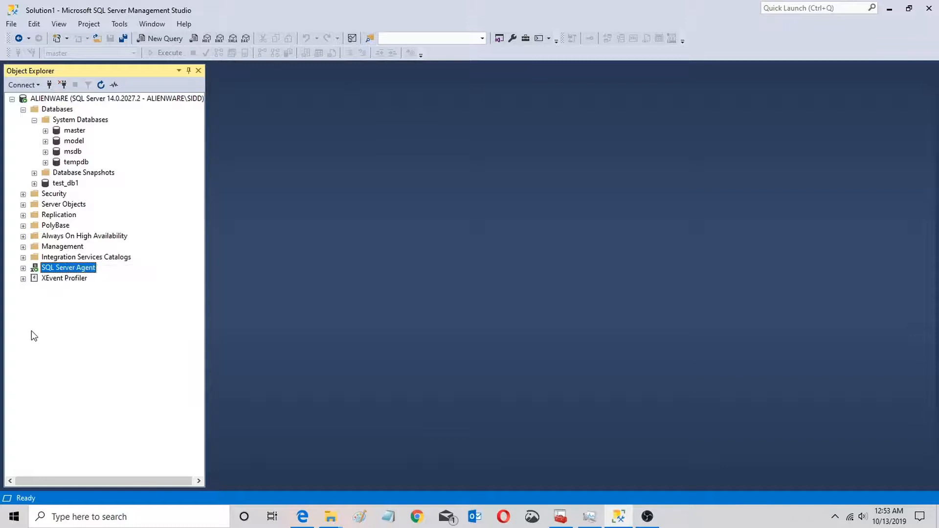
View the general properties of the ALIENWARE server, and the commands available for the test_db1 database.
click(111, 99)
right_click(109, 100)
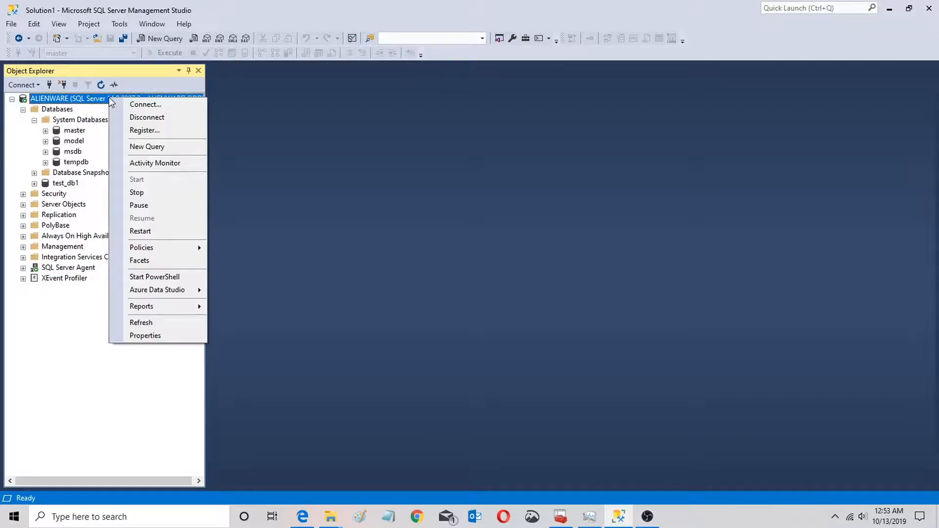
click(145, 336)
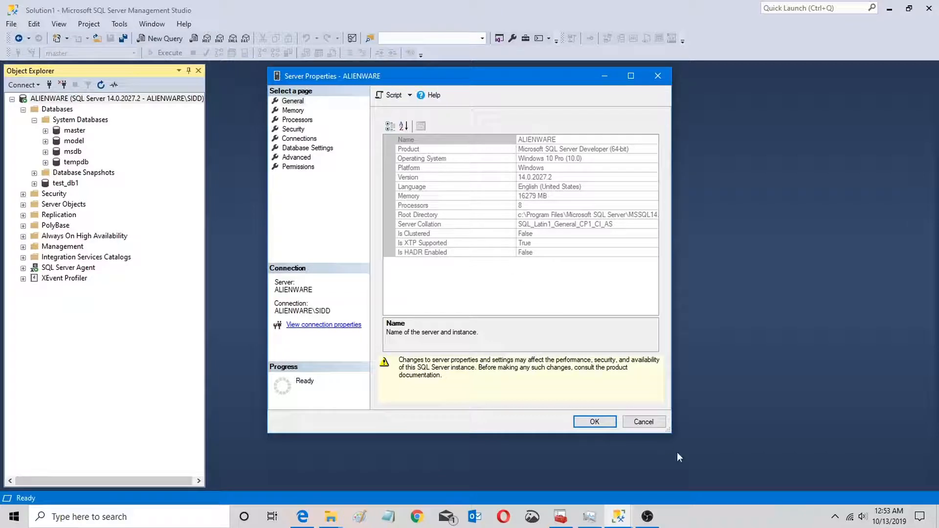
click(647, 421)
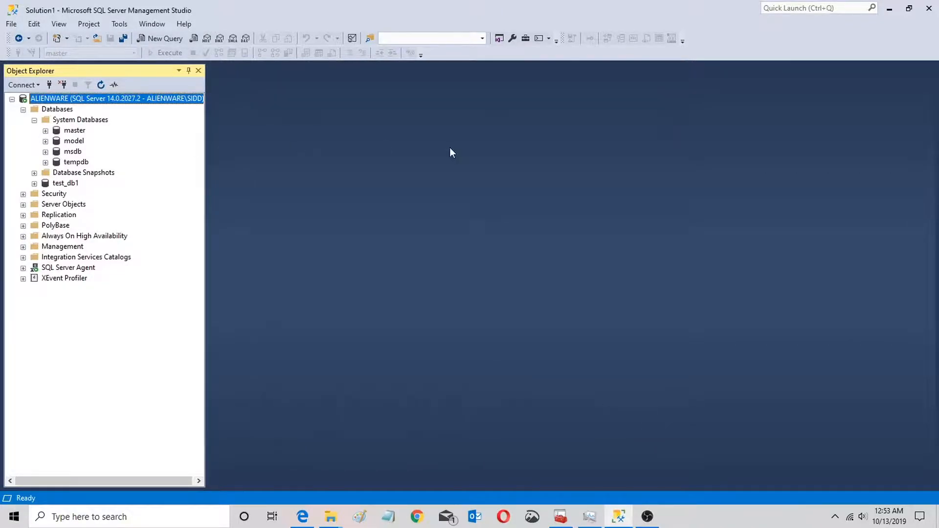
right_click(61, 185)
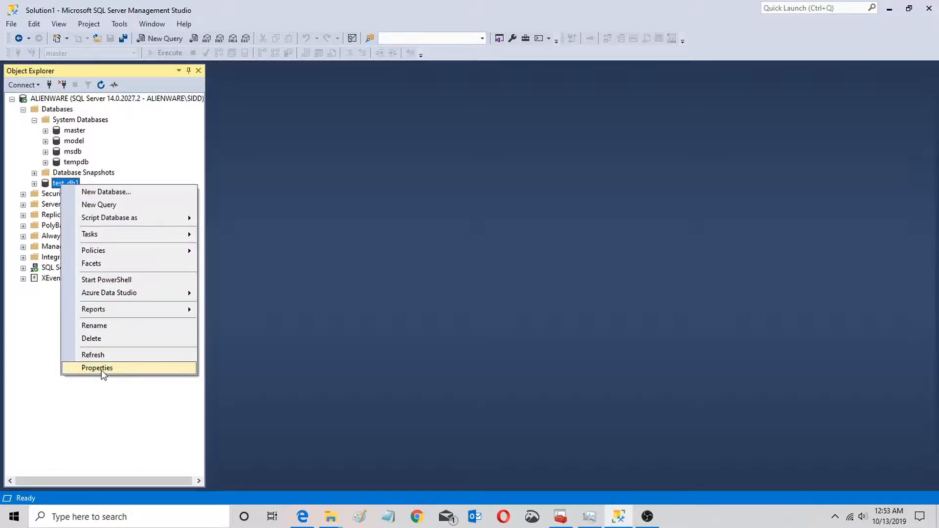
click(42, 339)
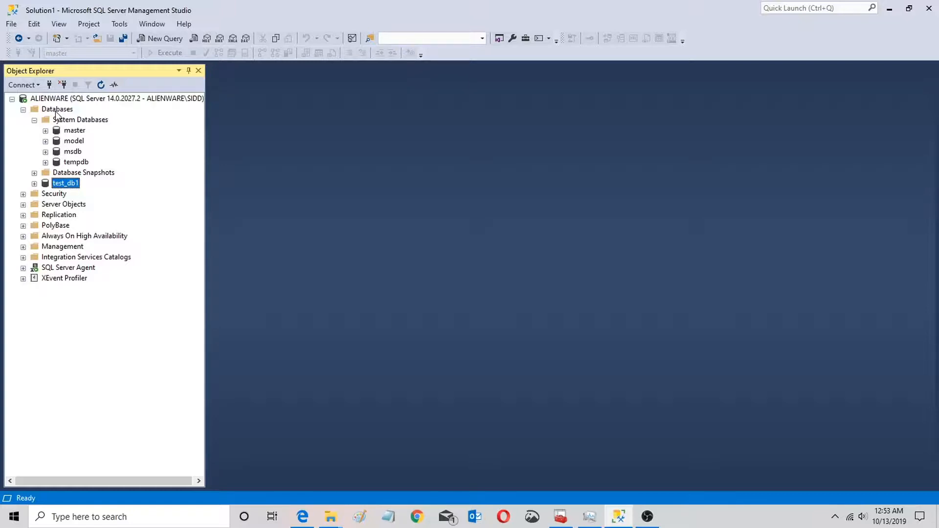
Create a new database named test_db2 with sa as its owner, keeping the default file settings.
right_click(57, 112)
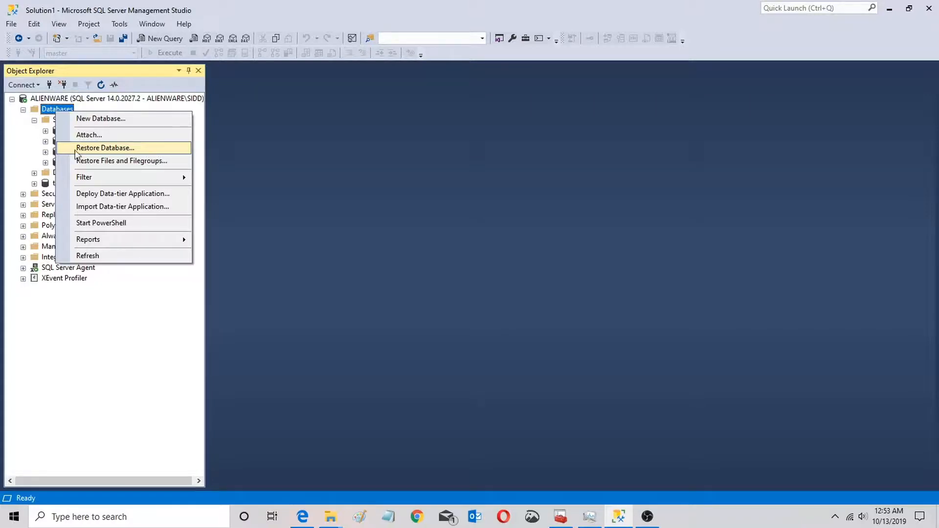
click(153, 123)
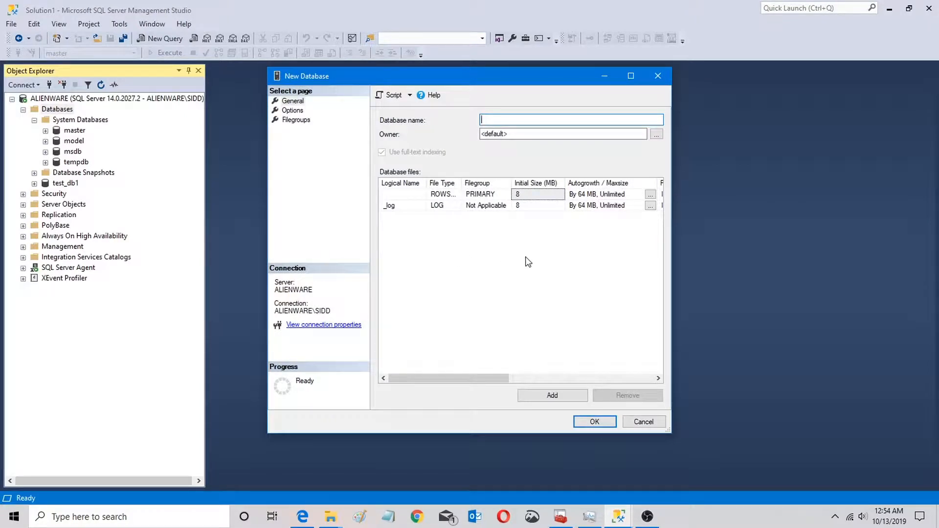
text(test_db2)
key(Tab)
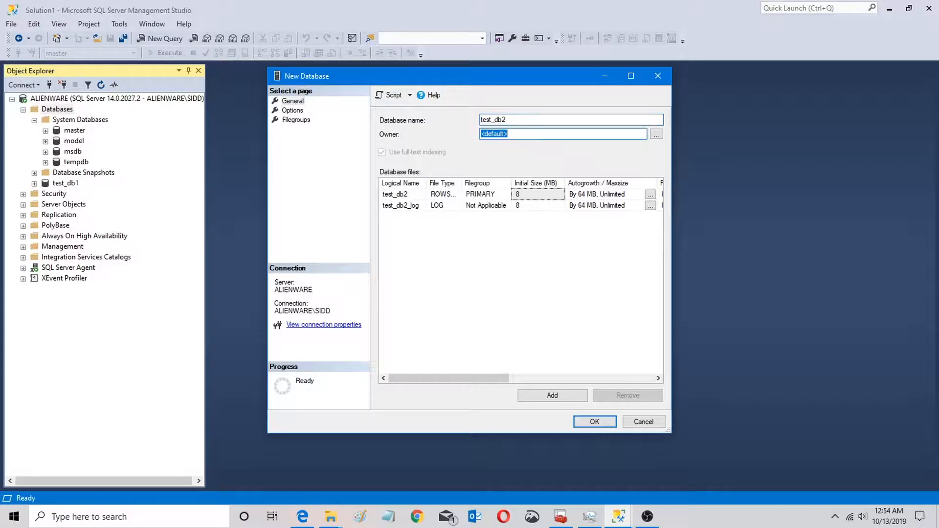
text(sa)
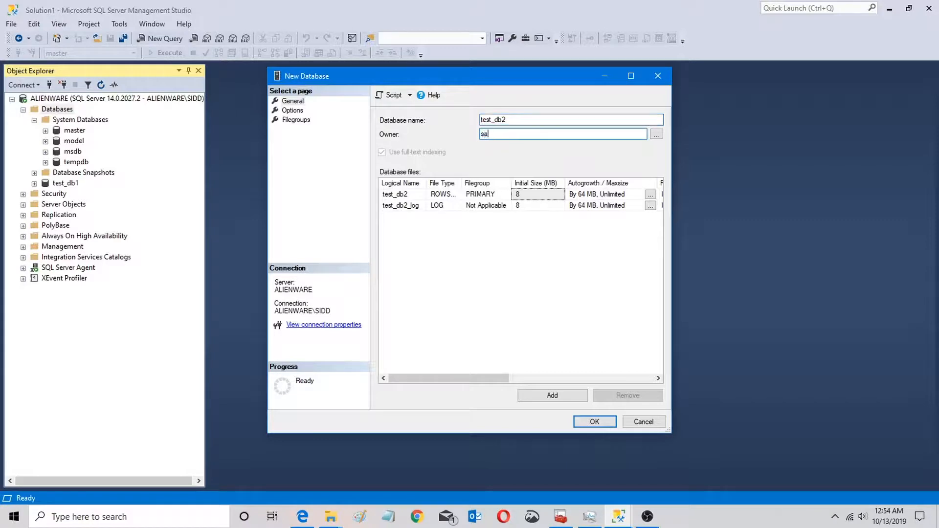
click(594, 422)
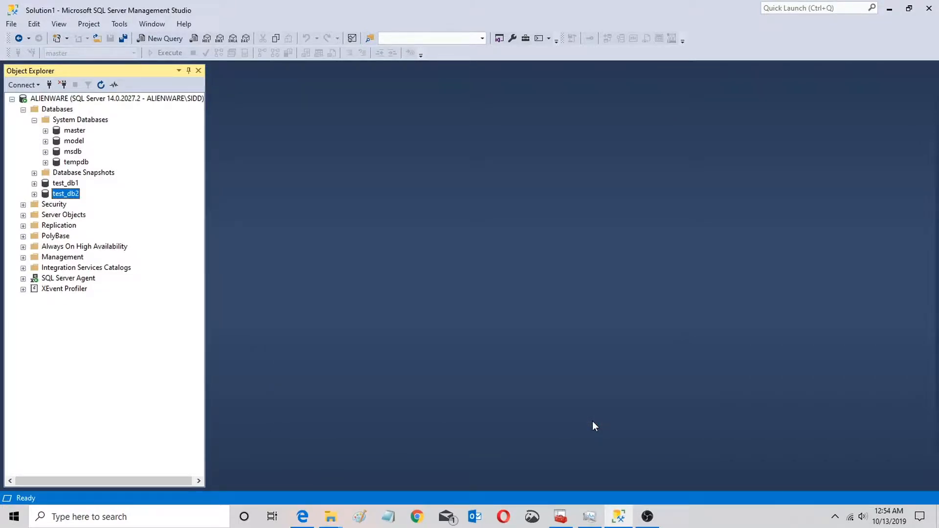
View the owner and files in the properties of test_db2, and the commands available for that database.
right_click(74, 198)
click(142, 380)
click(289, 110)
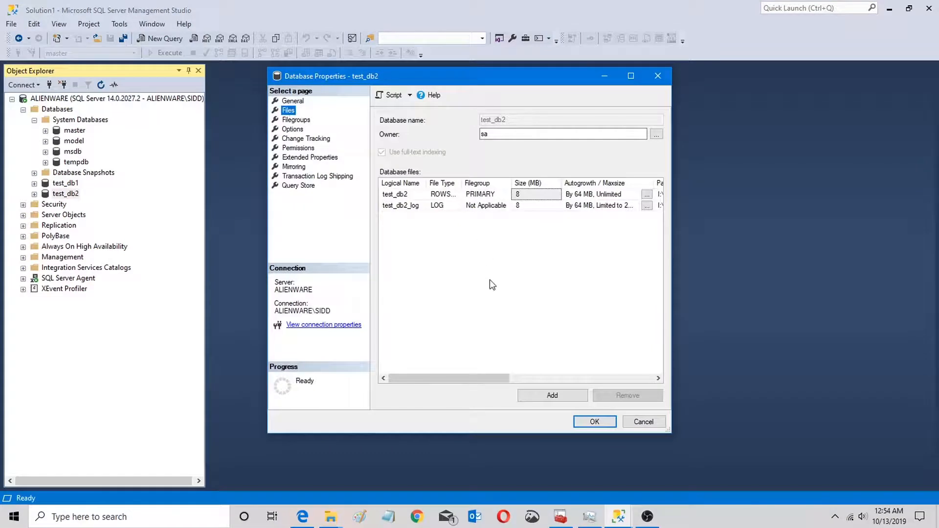
click(643, 422)
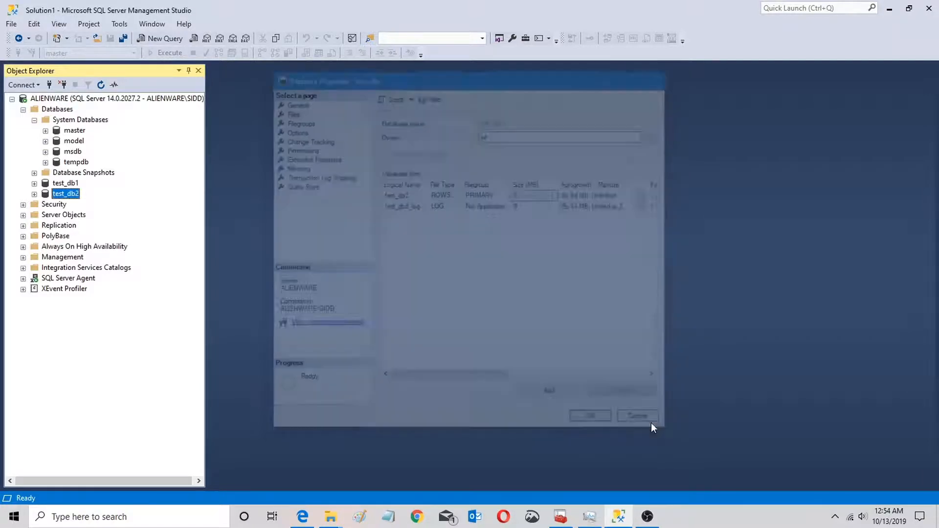
right_click(61, 196)
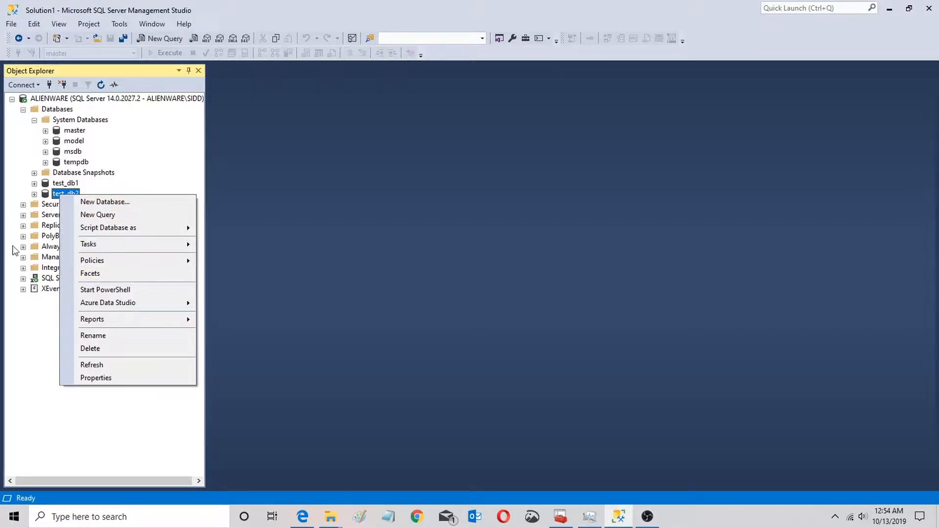
View the new login form for the server's Security folder, cancel it, and review the folder's commands again.
click(49, 207)
right_click(49, 208)
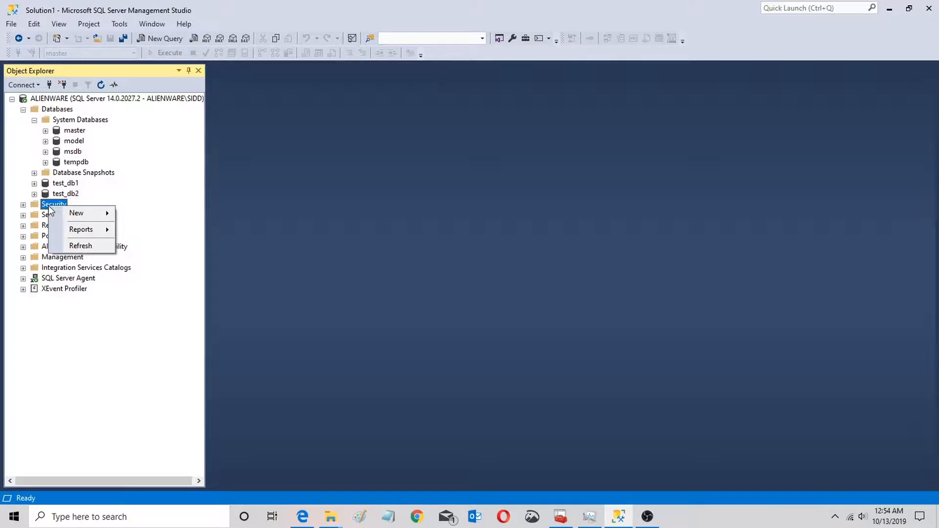
mouse_move(96, 215)
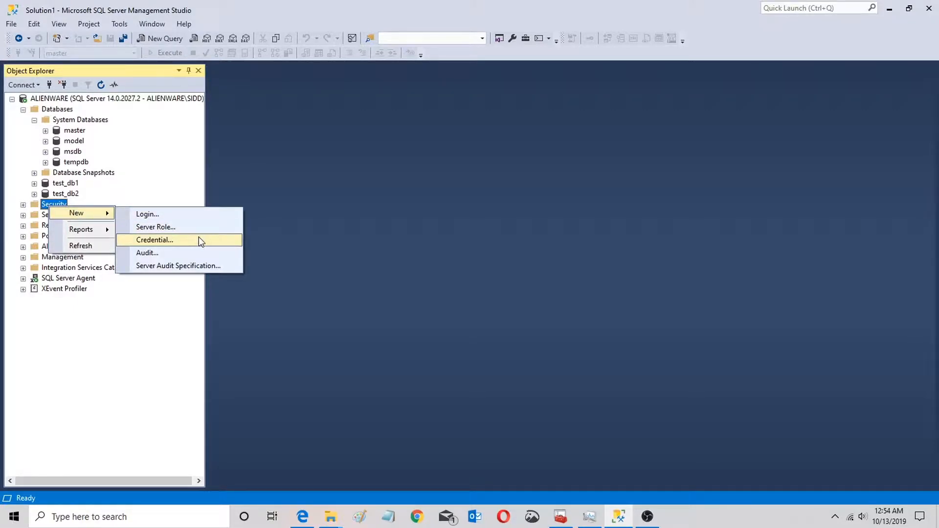
click(197, 214)
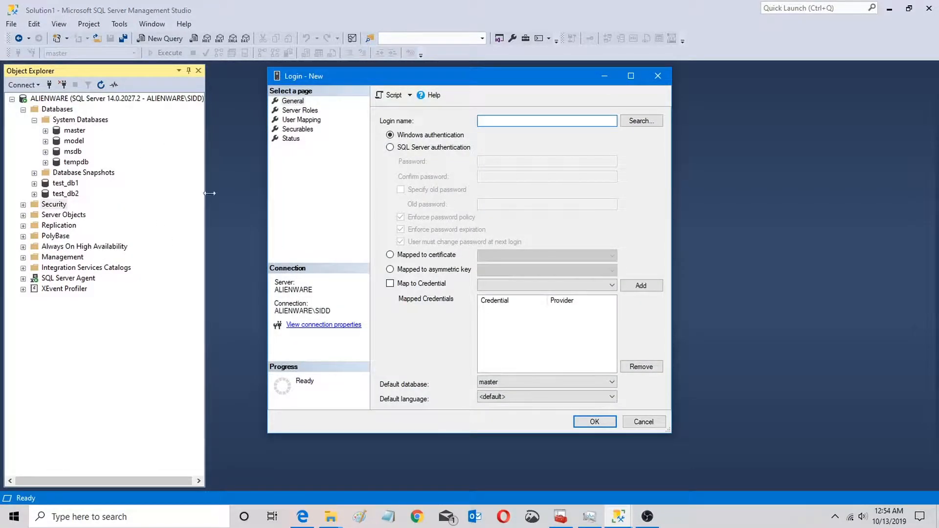
click(643, 422)
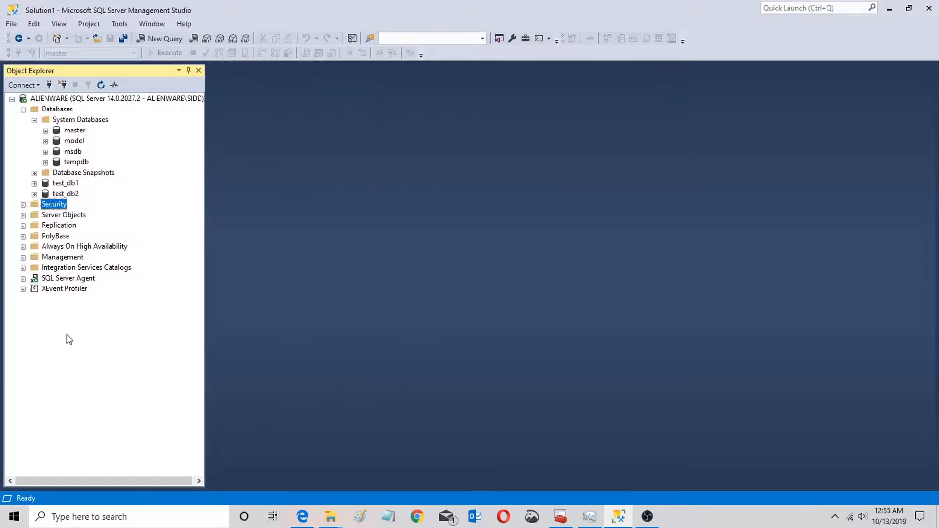
right_click(62, 210)
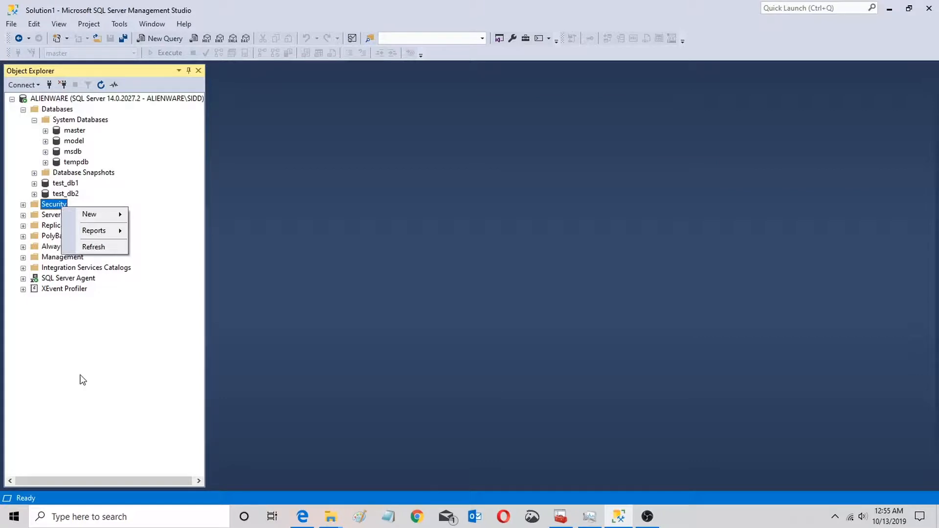
click(55, 299)
Expand SQL Server Agent and review the commands available for the agent and its Jobs folder, including the new-item options.
right_click(64, 279)
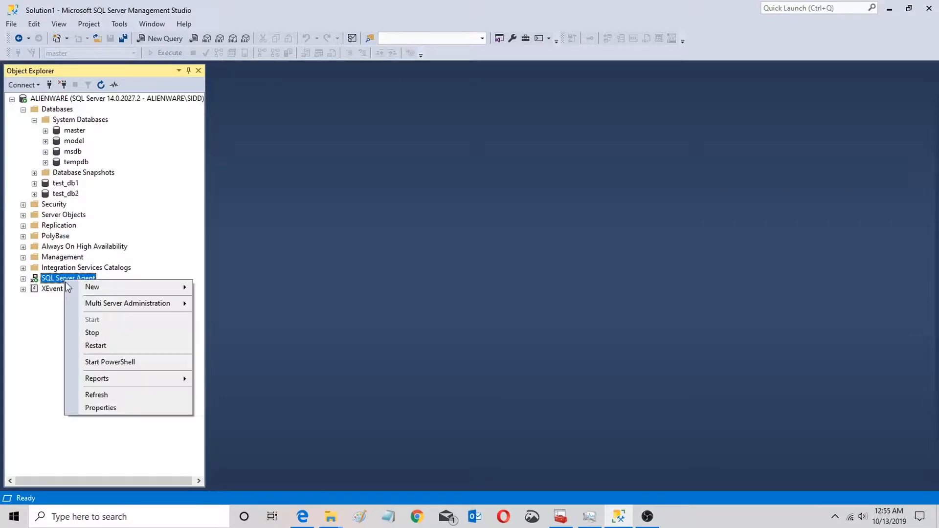
mouse_move(85, 289)
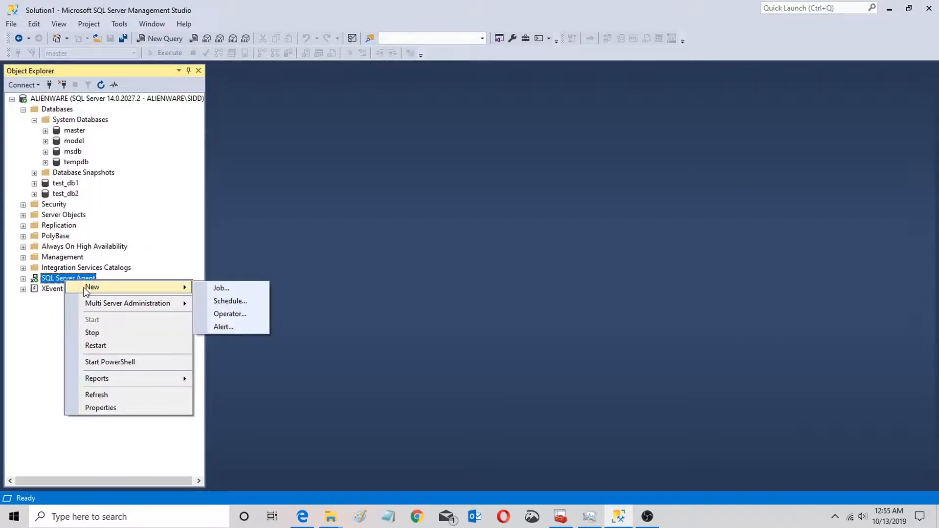
click(23, 279)
right_click(58, 289)
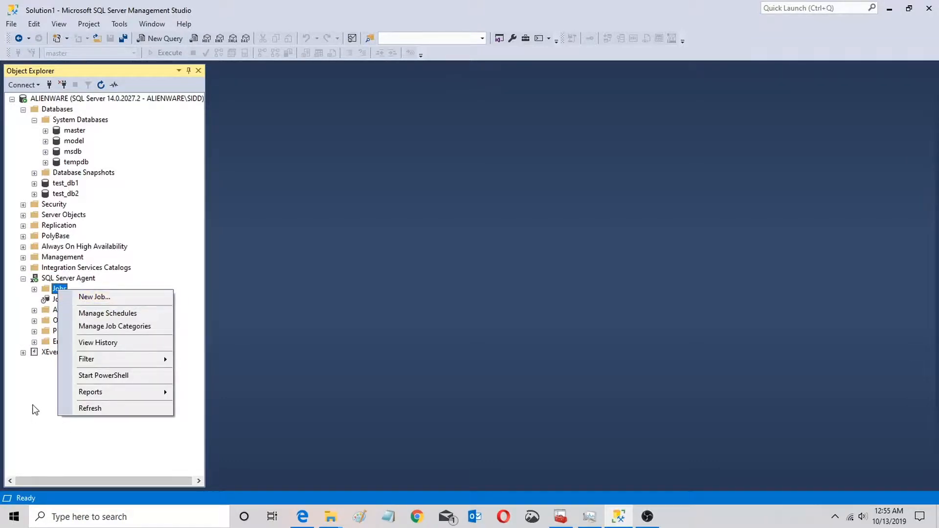
right_click(75, 279)
mouse_move(104, 285)
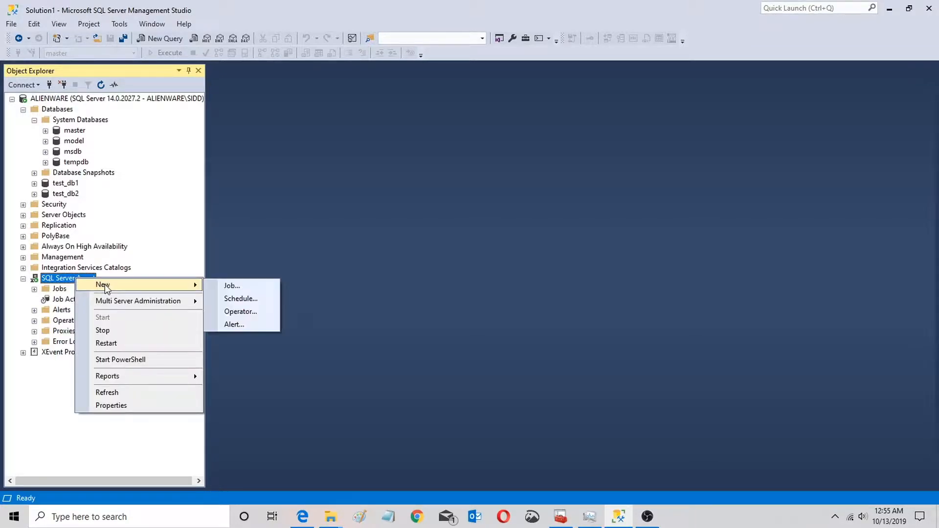
right_click(60, 290)
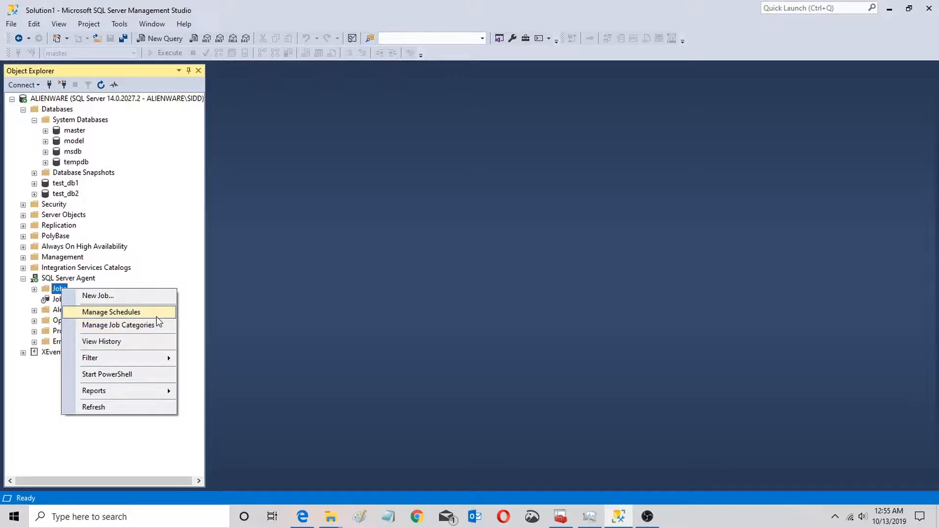
click(28, 400)
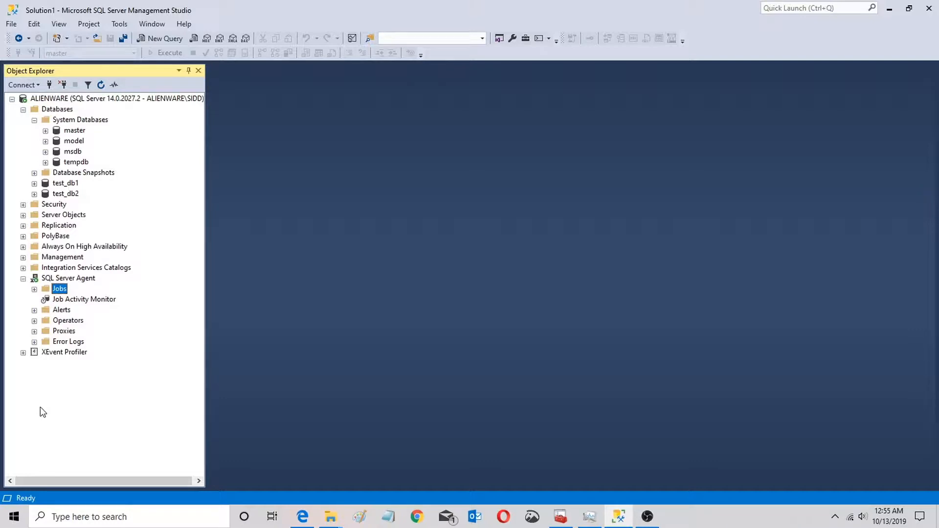
Open Activity Monitor for the ALIENWARE server and view its Processes and Resource Waits sections, collapsing each again.
right_click(131, 105)
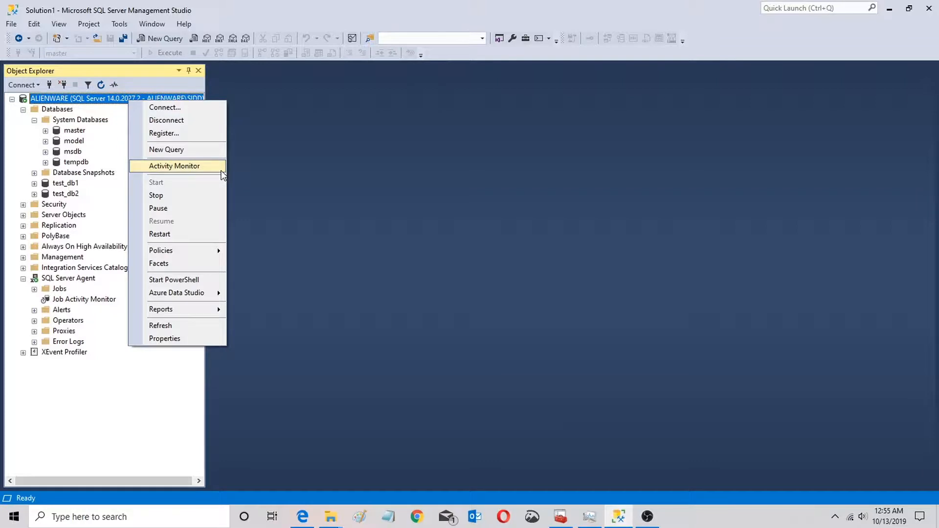
click(221, 170)
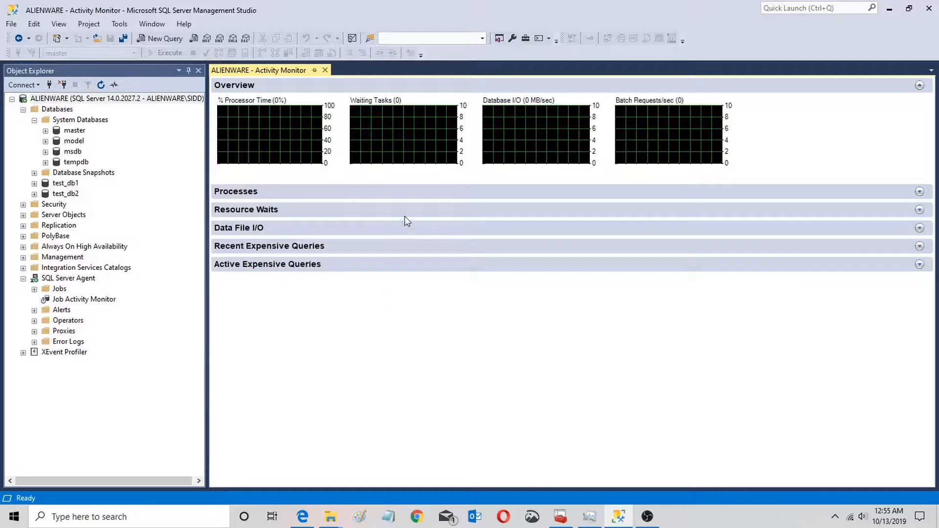
click(406, 192)
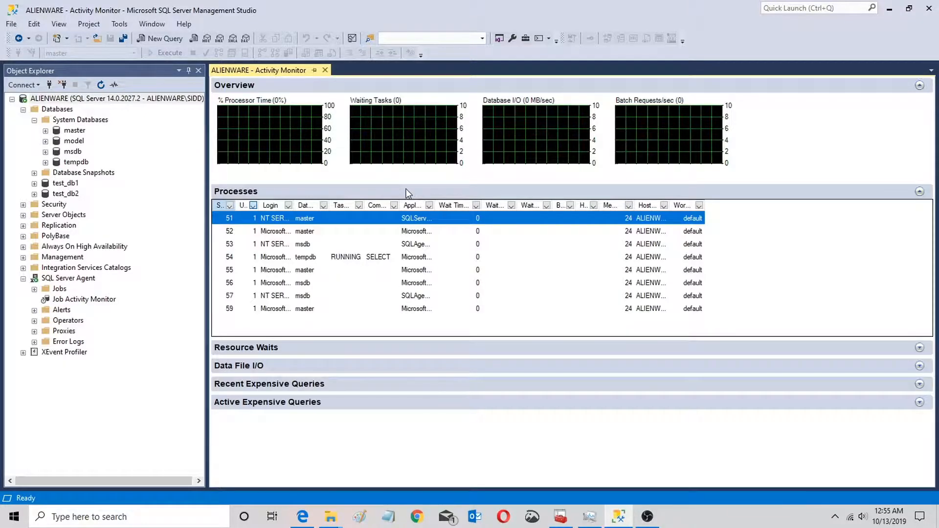
click(406, 192)
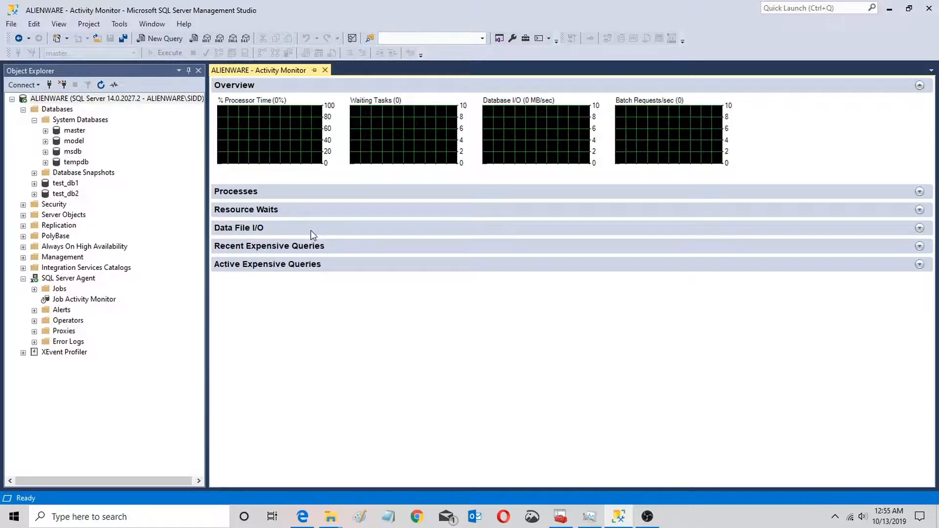
click(319, 209)
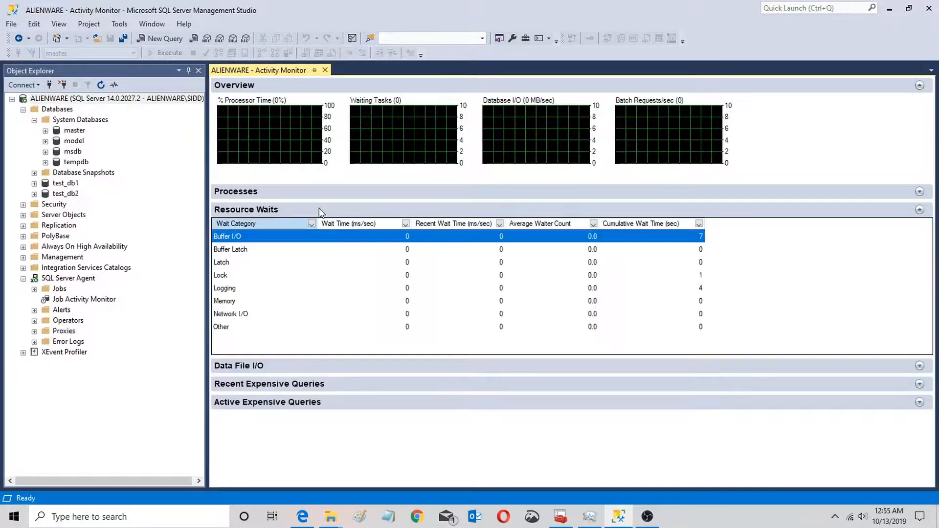
click(319, 210)
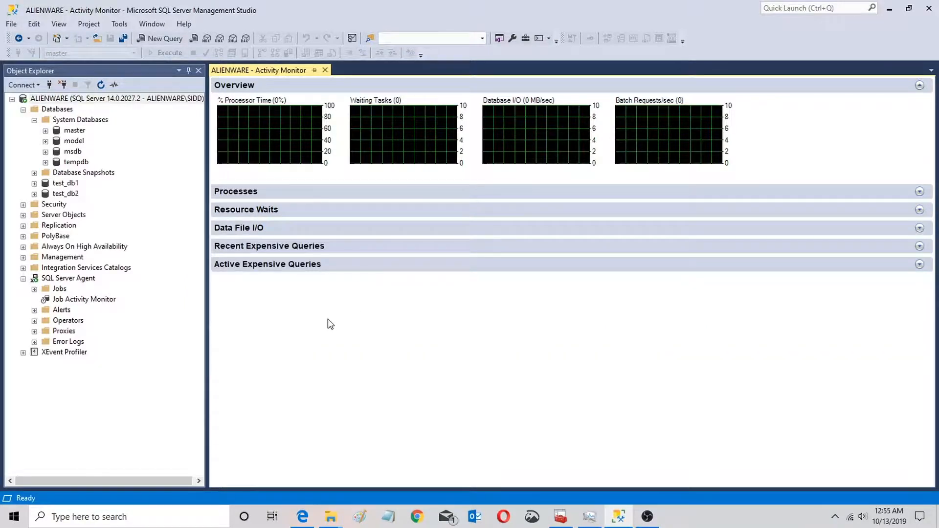
Review the available tools, launch SQL Server Assessment for Azure migration, and view the Data Migration Assistant download page in the browser.
click(112, 25)
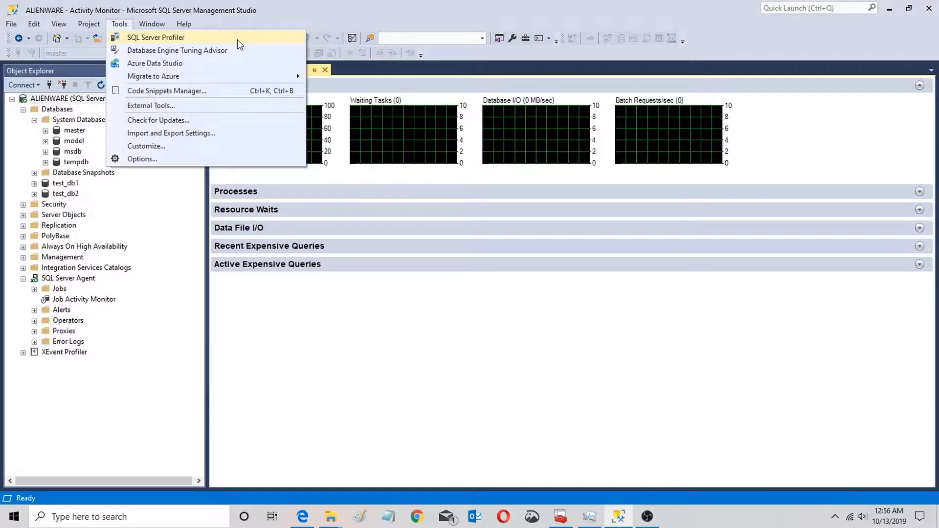
click(46, 354)
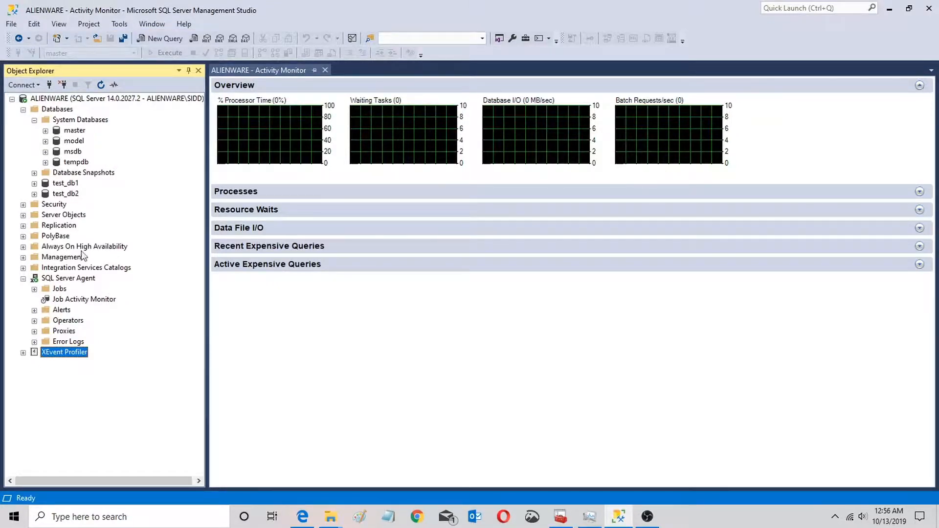
click(121, 24)
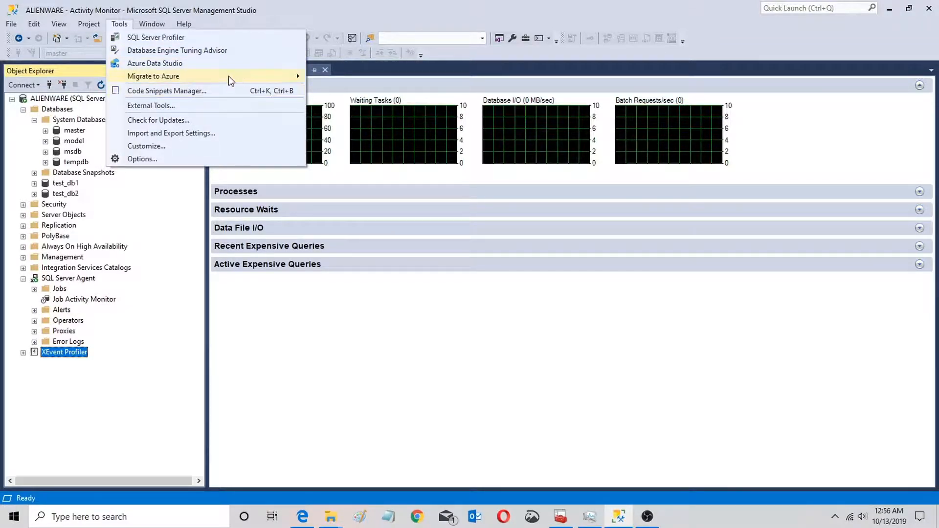
mouse_move(228, 75)
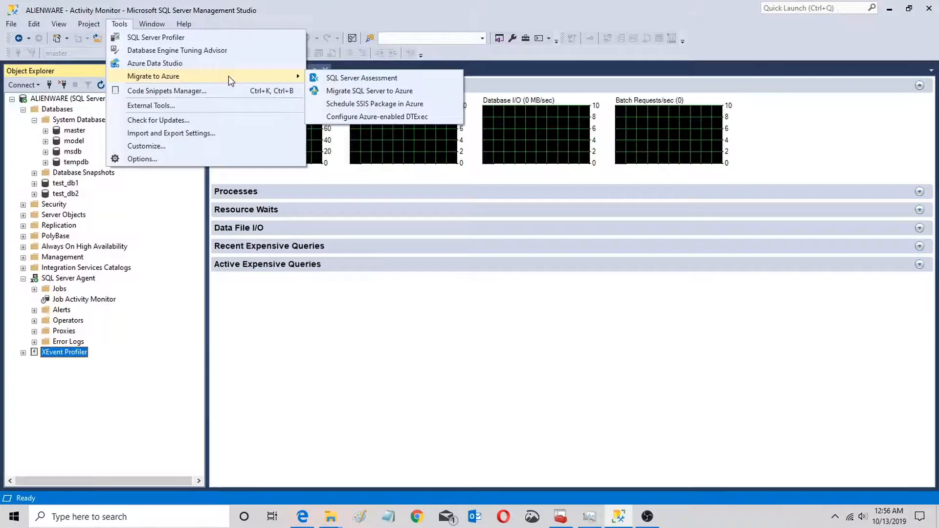
click(383, 78)
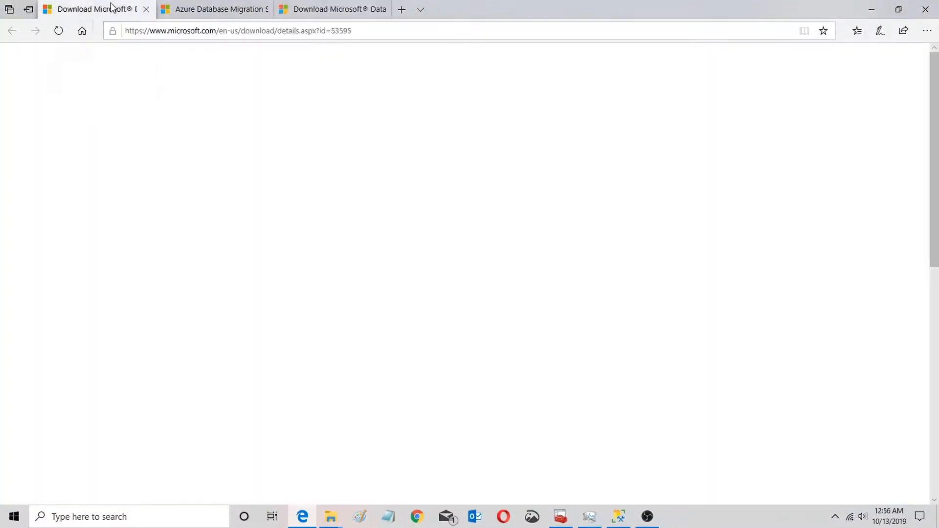
click(111, 9)
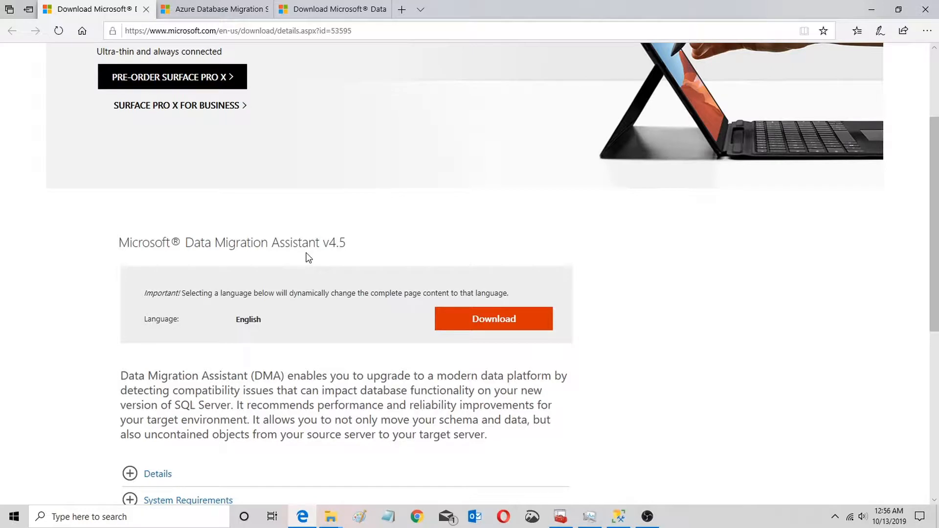
Recheck the Azure migration options in Management Studio, view the Azure Database Migration Service documentation in the browser, and return to Management Studio.
key(alt+Tab)
click(151, 24)
mouse_move(117, 25)
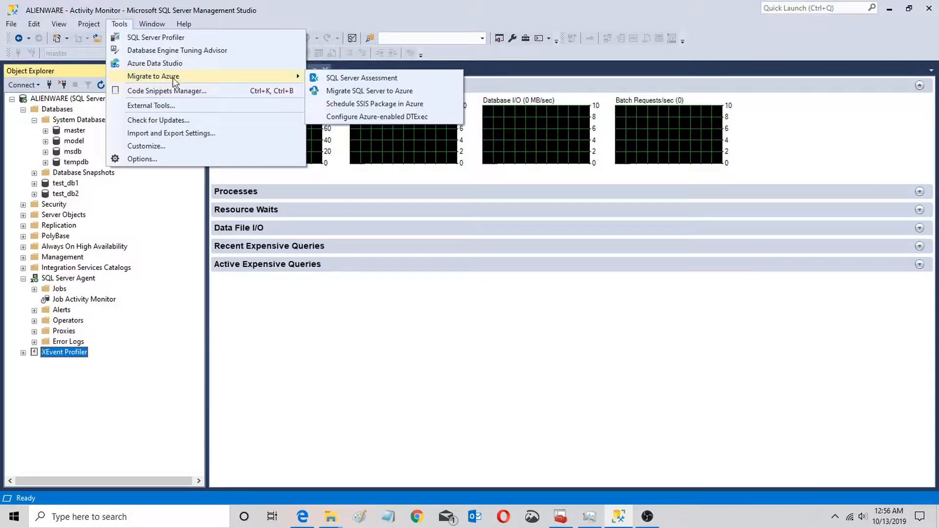
key(alt+Tab)
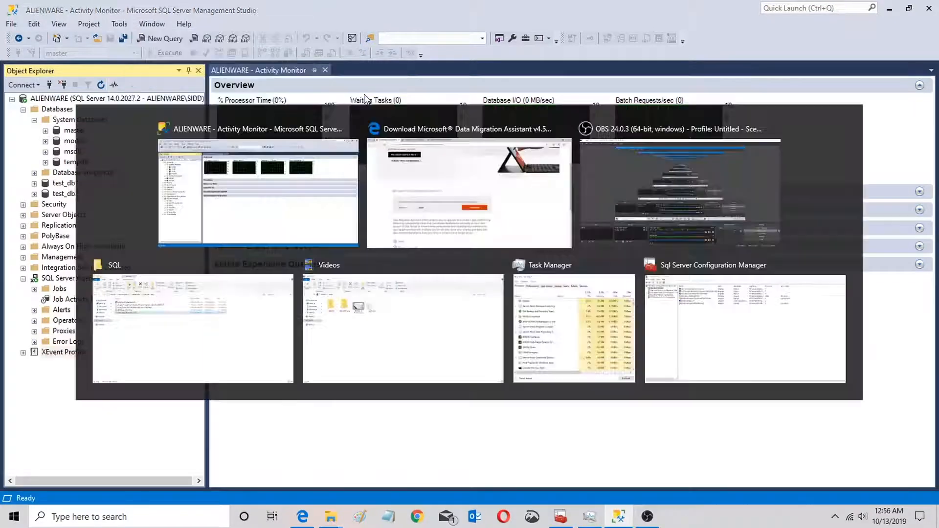
key(ctrl+Tab)
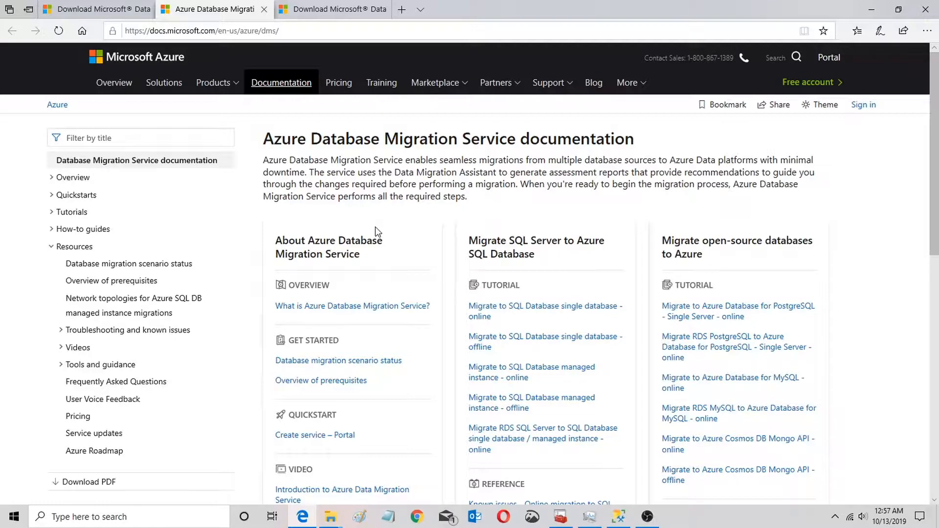
key(alt+Tab)
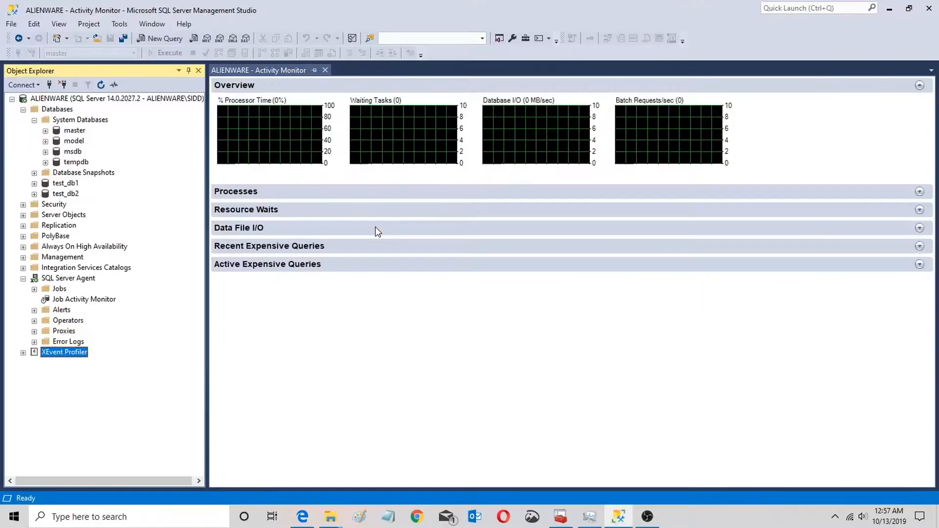
Open a new query window on the ALIENWARE server, and another one connected to the test_db1 database.
click(69, 99)
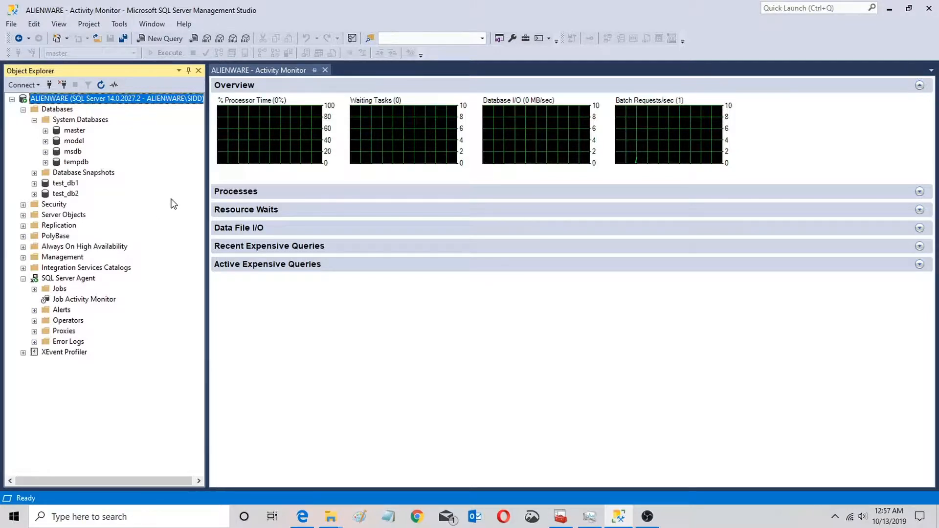
click(149, 39)
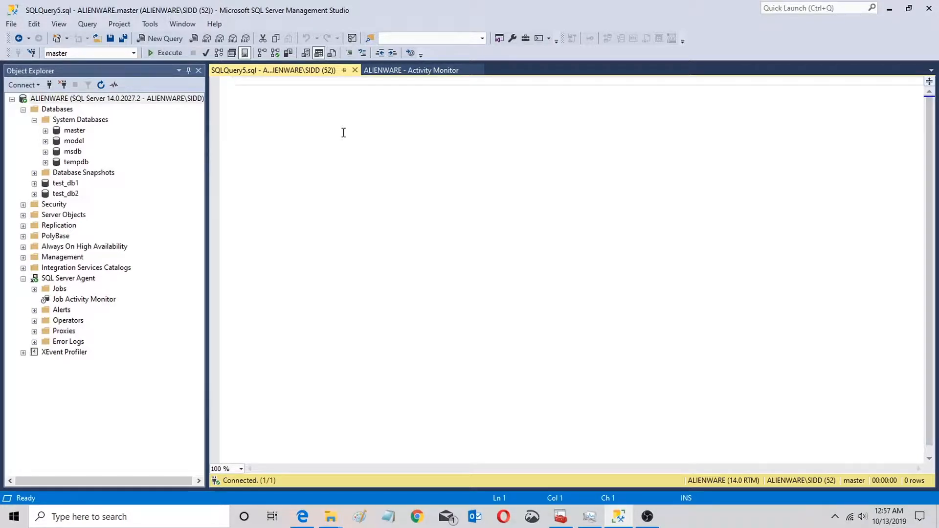
click(90, 99)
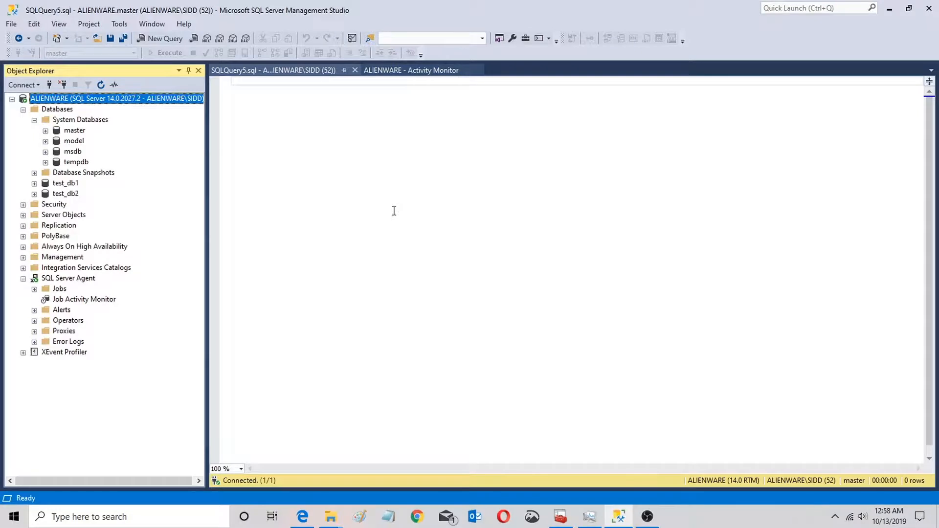
click(68, 185)
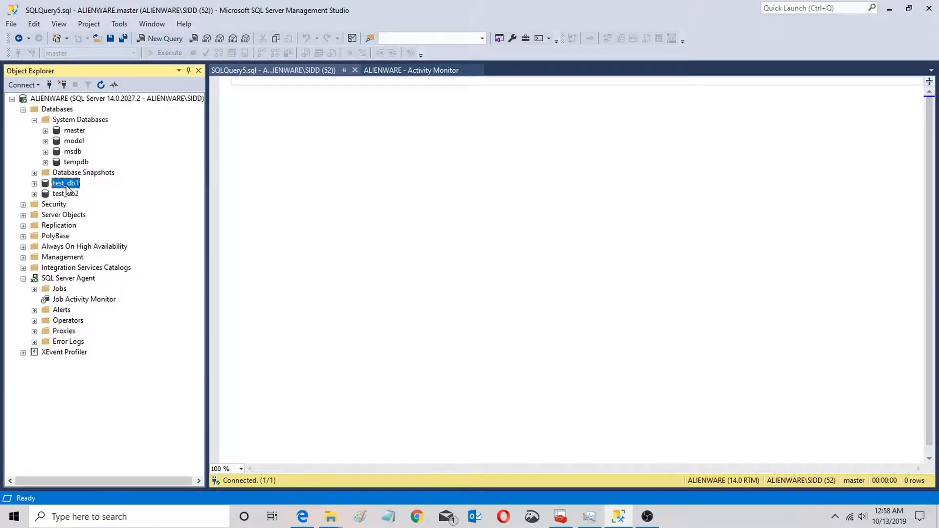
click(164, 39)
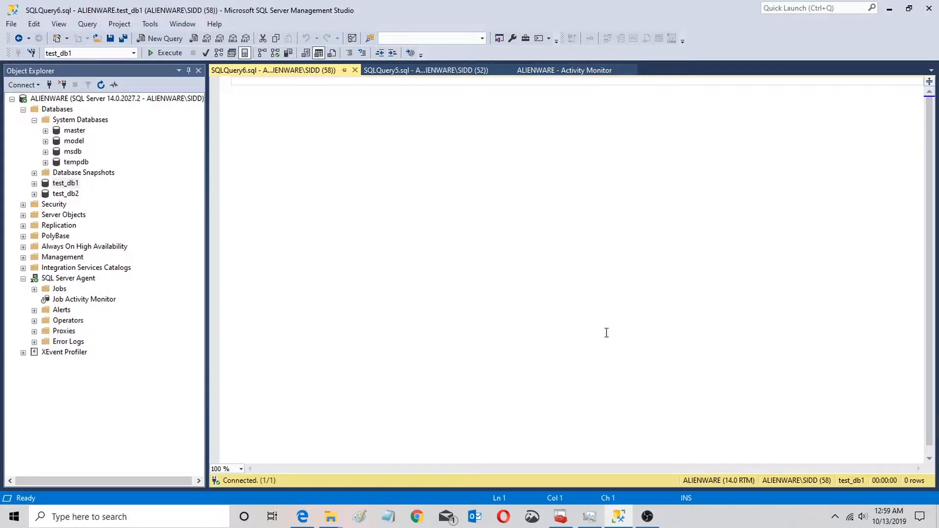
Run the query "select * from sys.objects" on test_db1 and review its results down to the last row.
text(select)
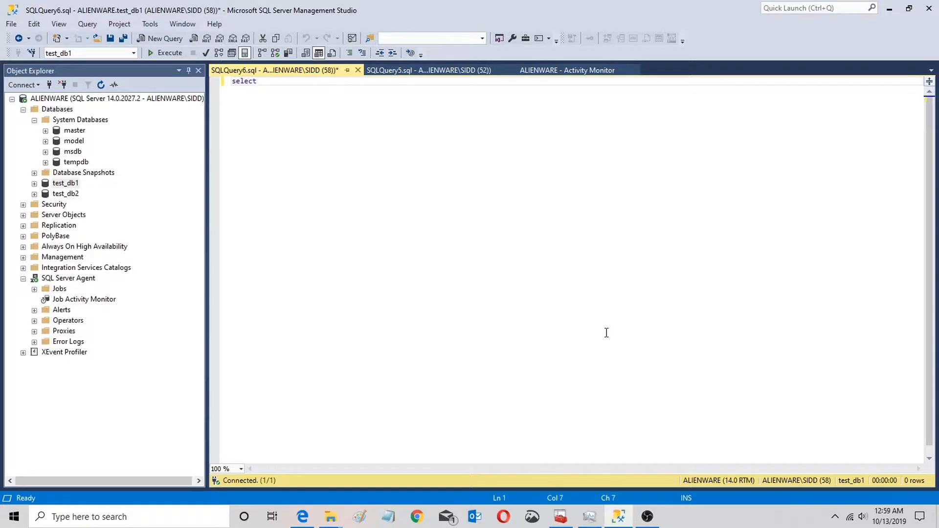
text( * from sys.objects)
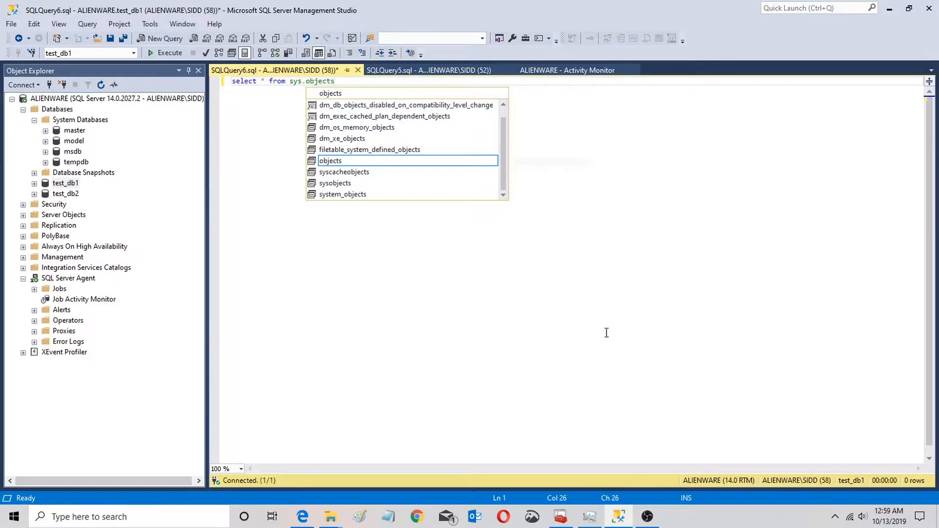
key(F5)
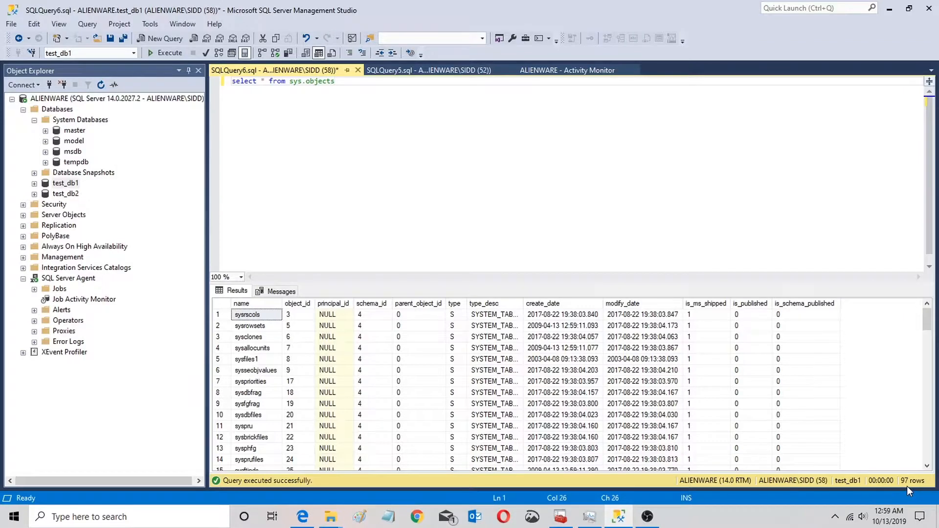
drag(928, 327, 928, 457)
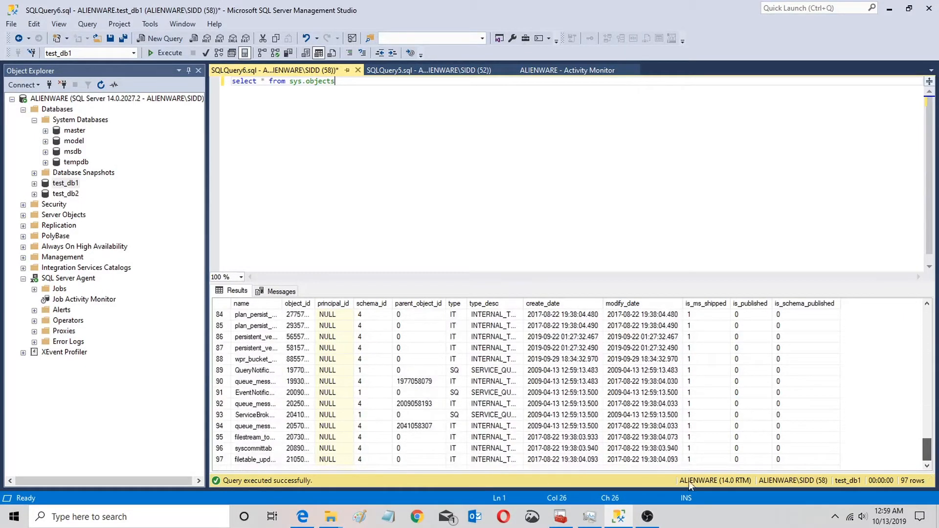
click(219, 459)
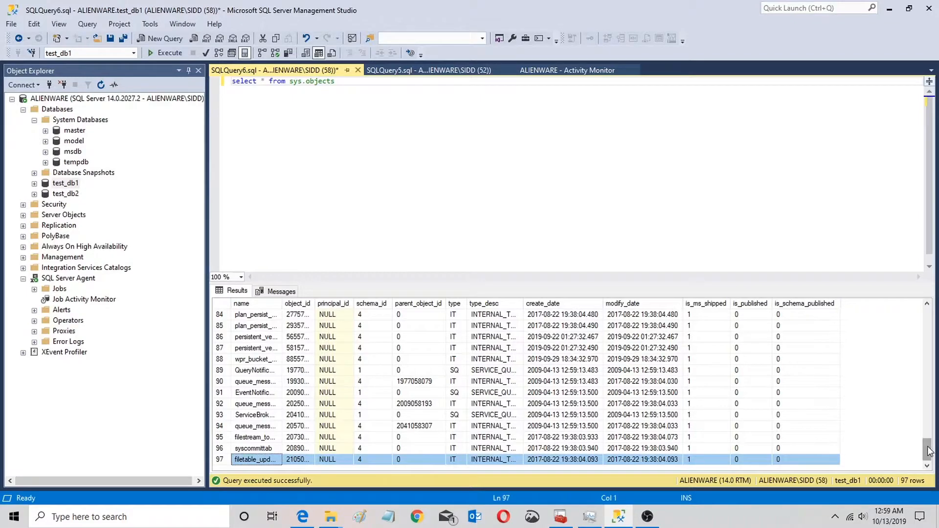
drag(928, 449, 927, 318)
click(416, 210)
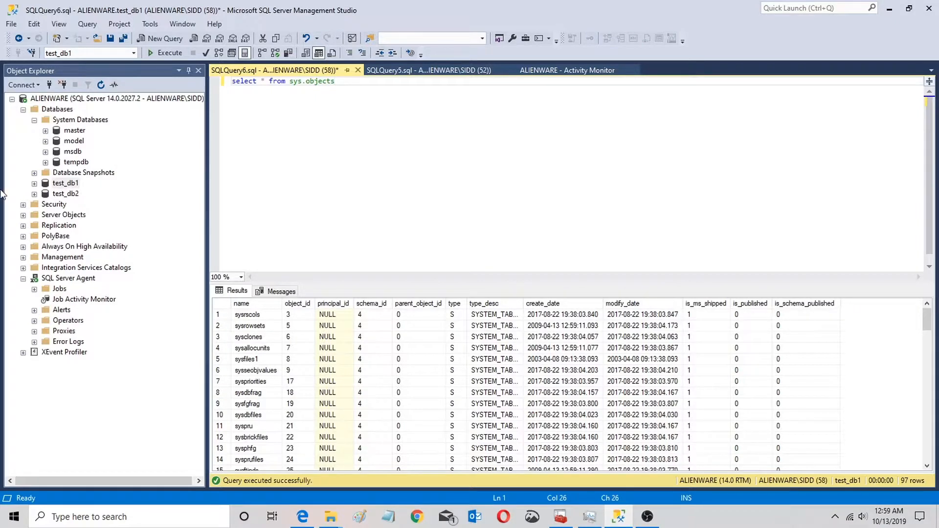
Expand the test_db1 database and its Programmability folder to view the object types inside.
click(34, 184)
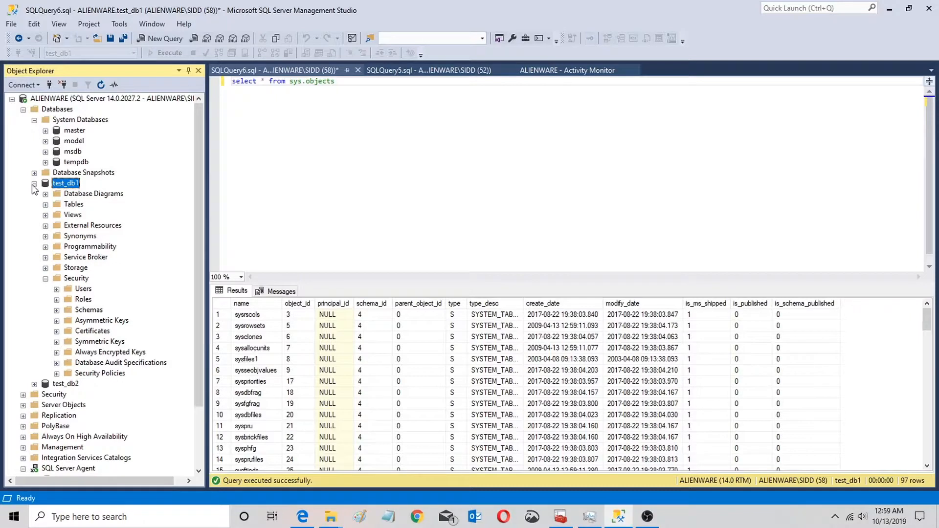
click(45, 247)
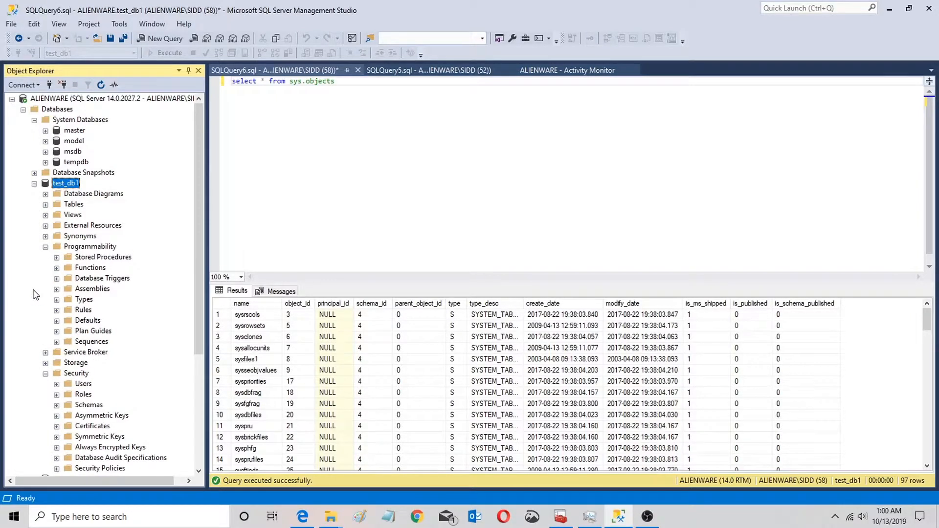
Generate a new standard stored procedure template script from the Stored Procedures folder of test_db1.
right_click(102, 259)
mouse_move(129, 268)
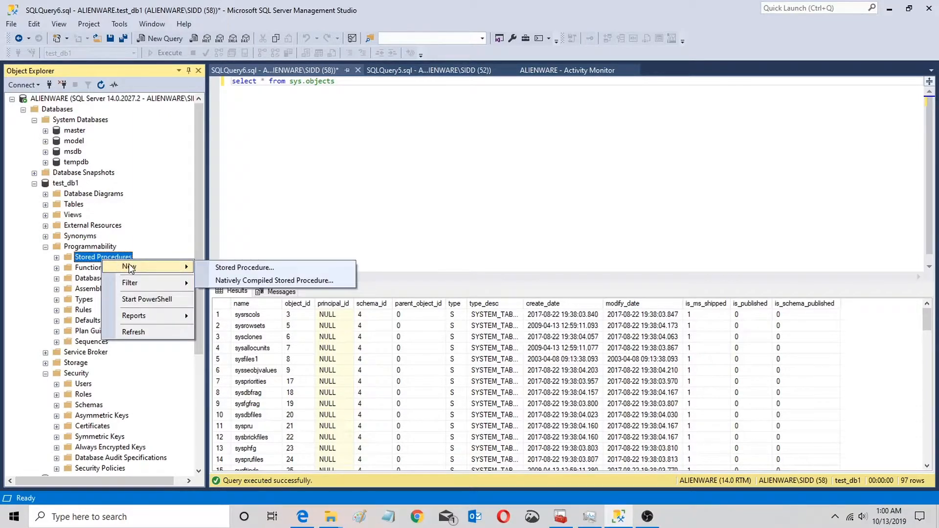
click(290, 267)
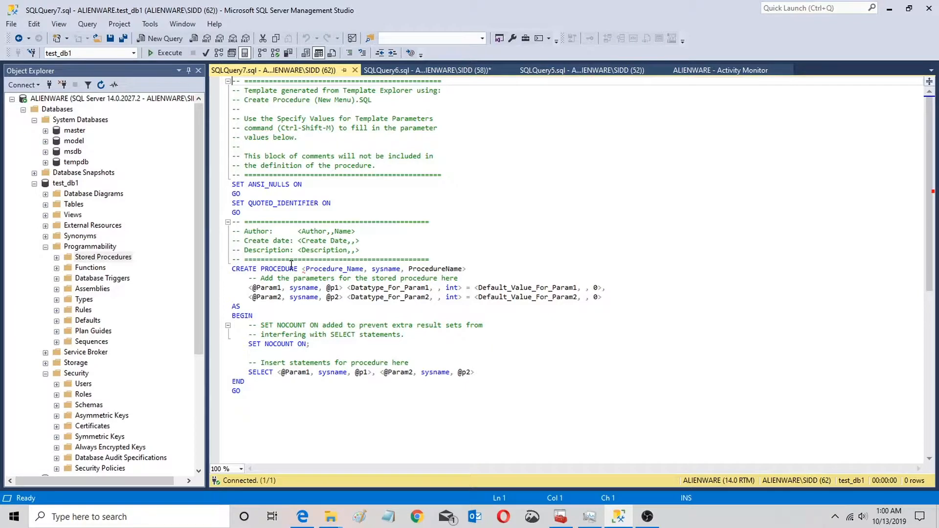
Examine the template's author placeholder, its parameter and body section, and the SET NOCOUNT ON statement by highlighting each.
drag(357, 231, 297, 231)
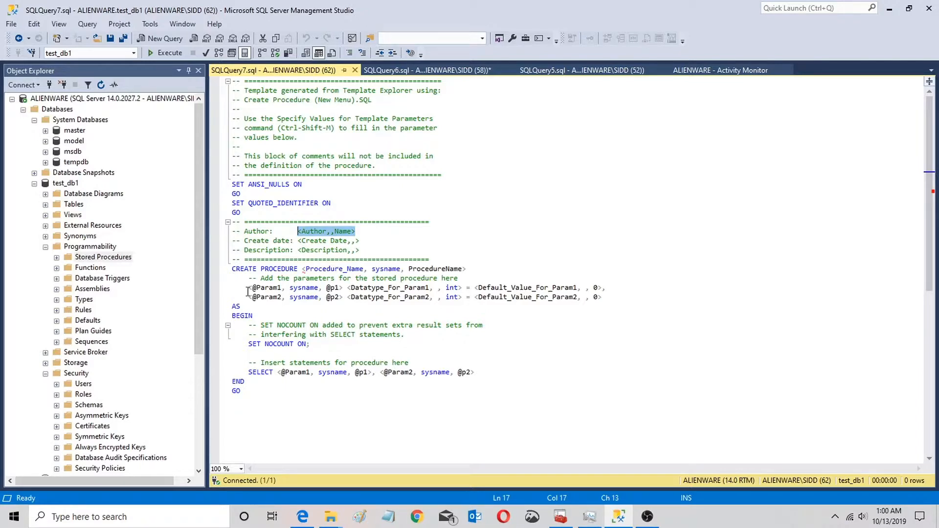
drag(248, 288, 244, 382)
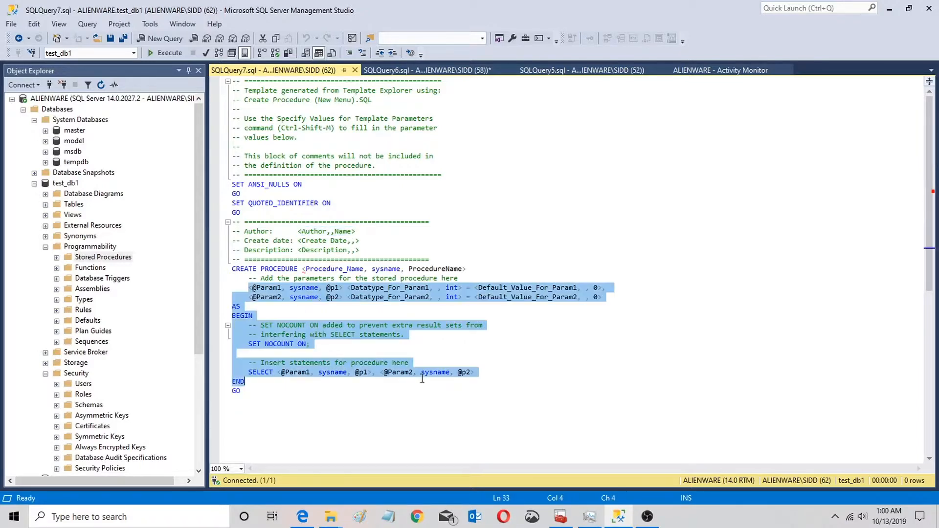
click(378, 432)
drag(310, 344, 247, 345)
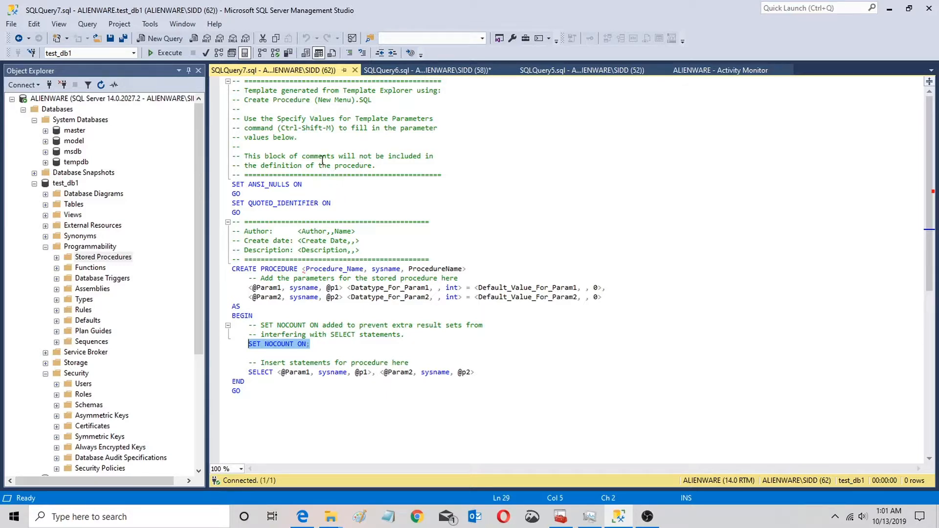
Review test_db1's object folders once more, and collapse the database and the whole Databases folder.
click(34, 185)
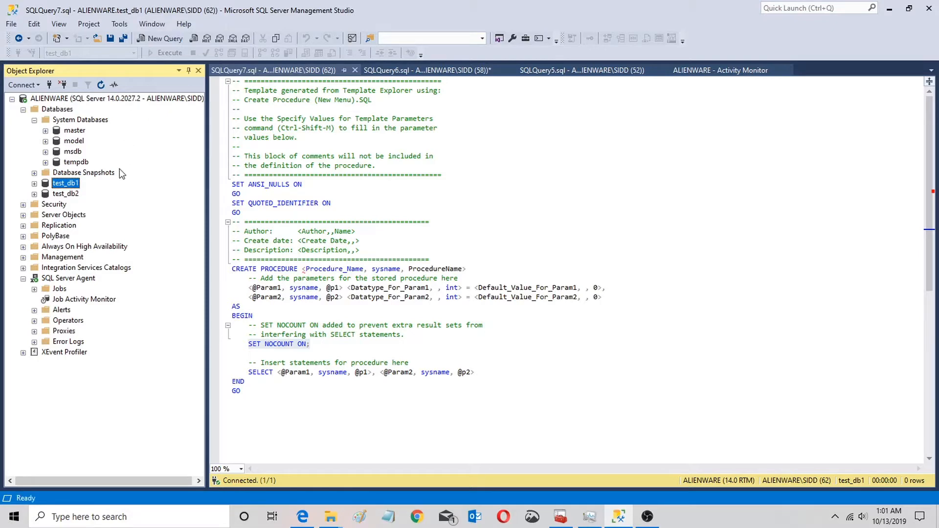
click(34, 184)
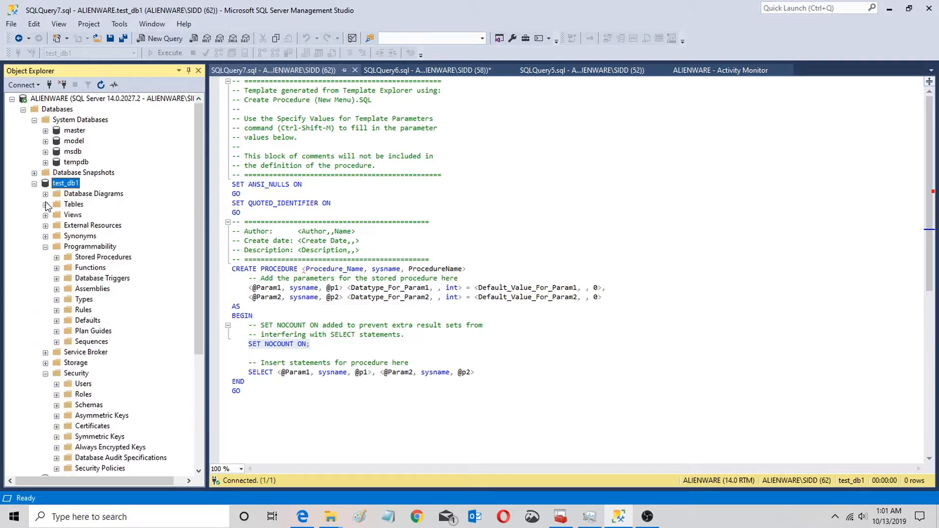
drag(195, 275, 156, 198)
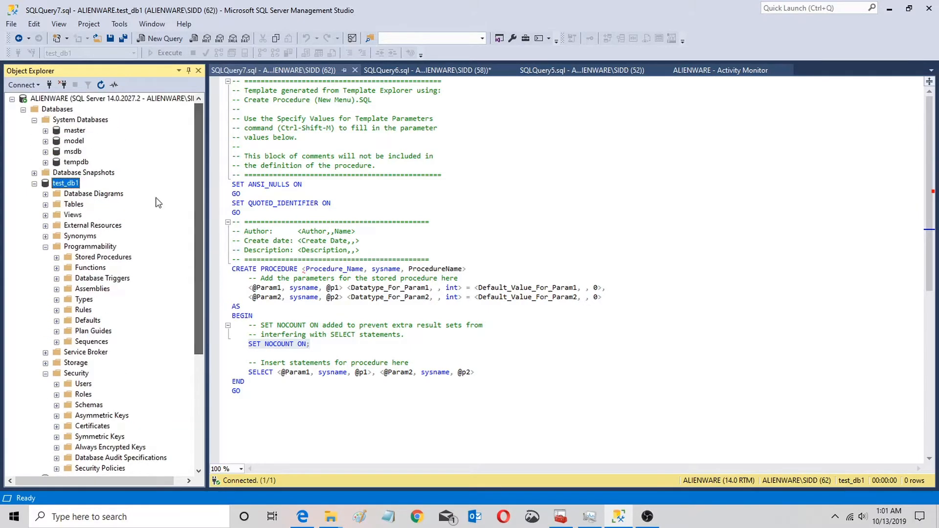
click(34, 183)
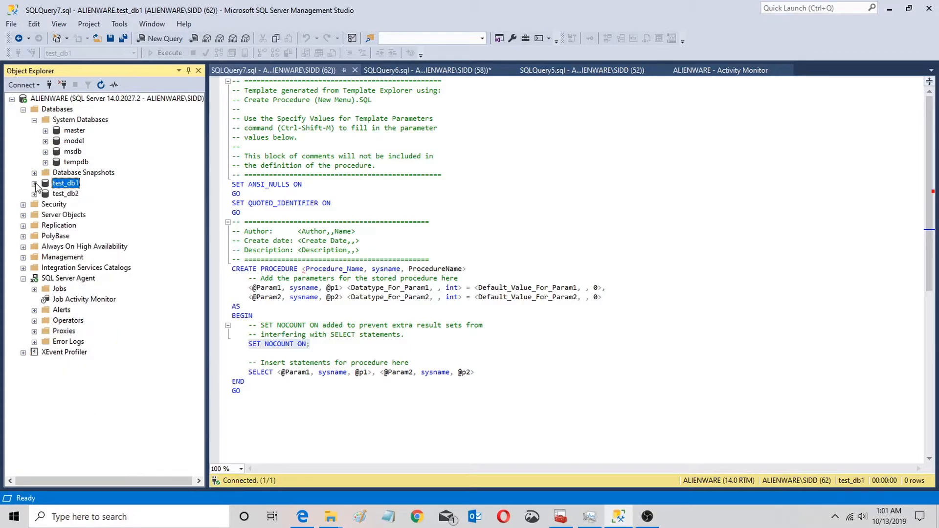
click(23, 109)
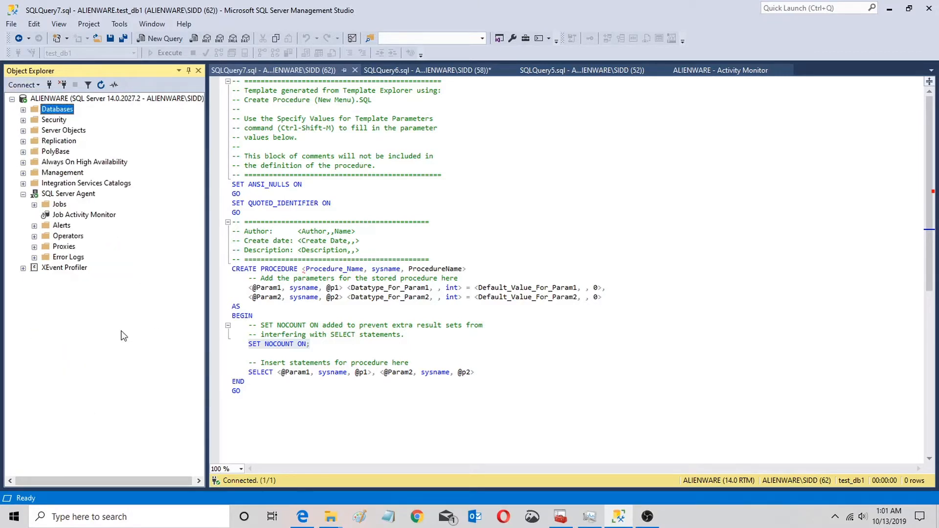